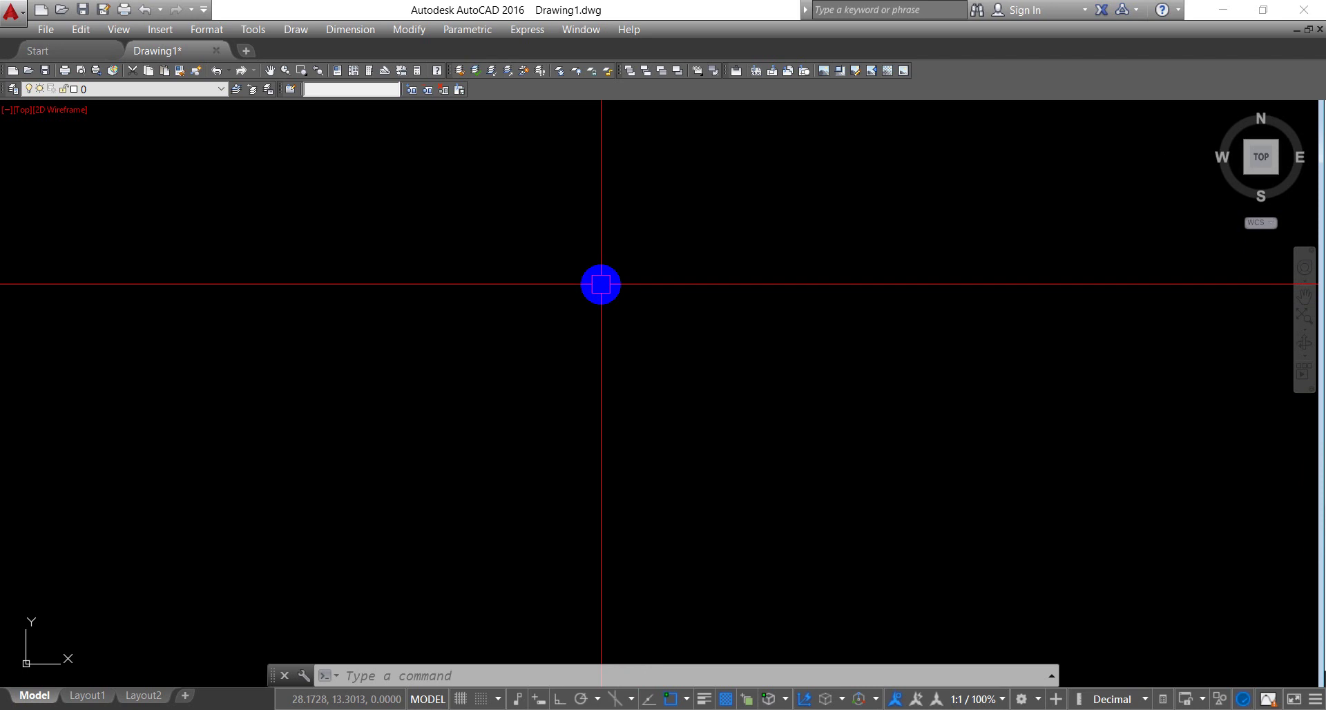
Draw a circle with the C alias by picking its centre and radius
text(c)
key(Return)
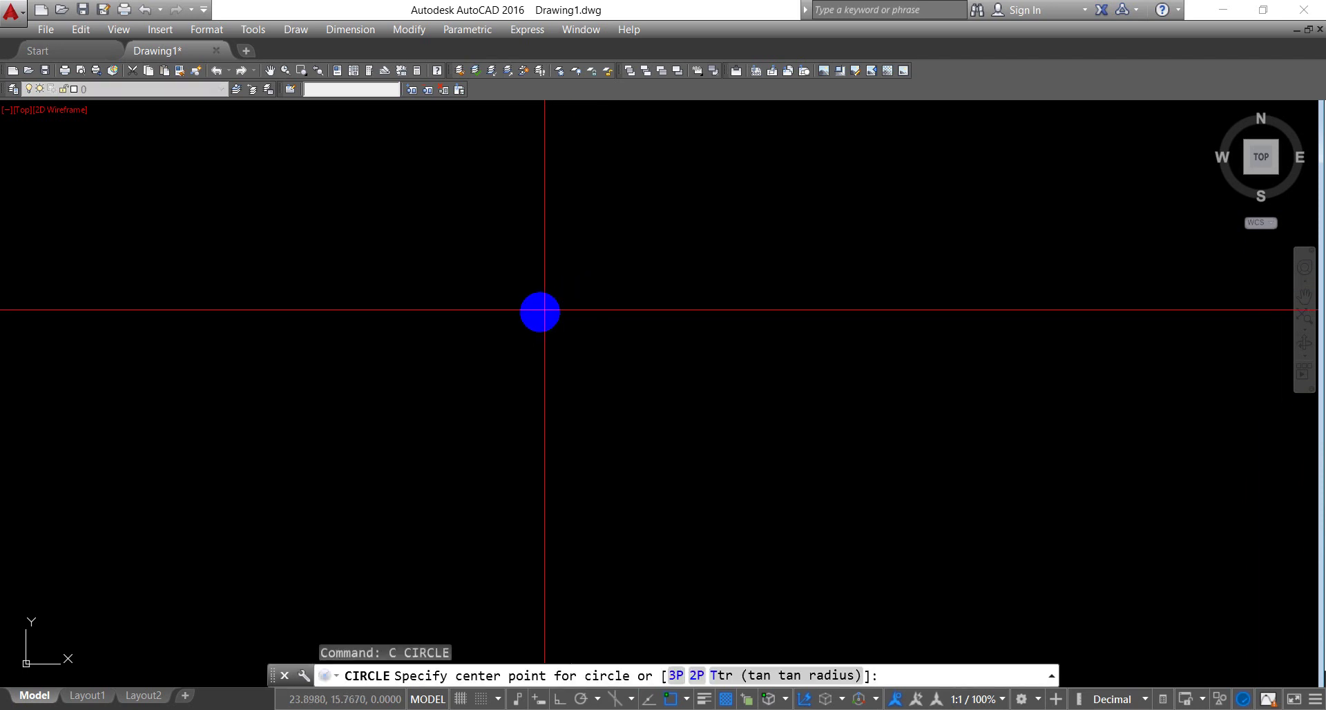
click(540, 311)
click(590, 222)
Copy the circle once to its right using the CO alias
scroll(601, 296, down, 2)
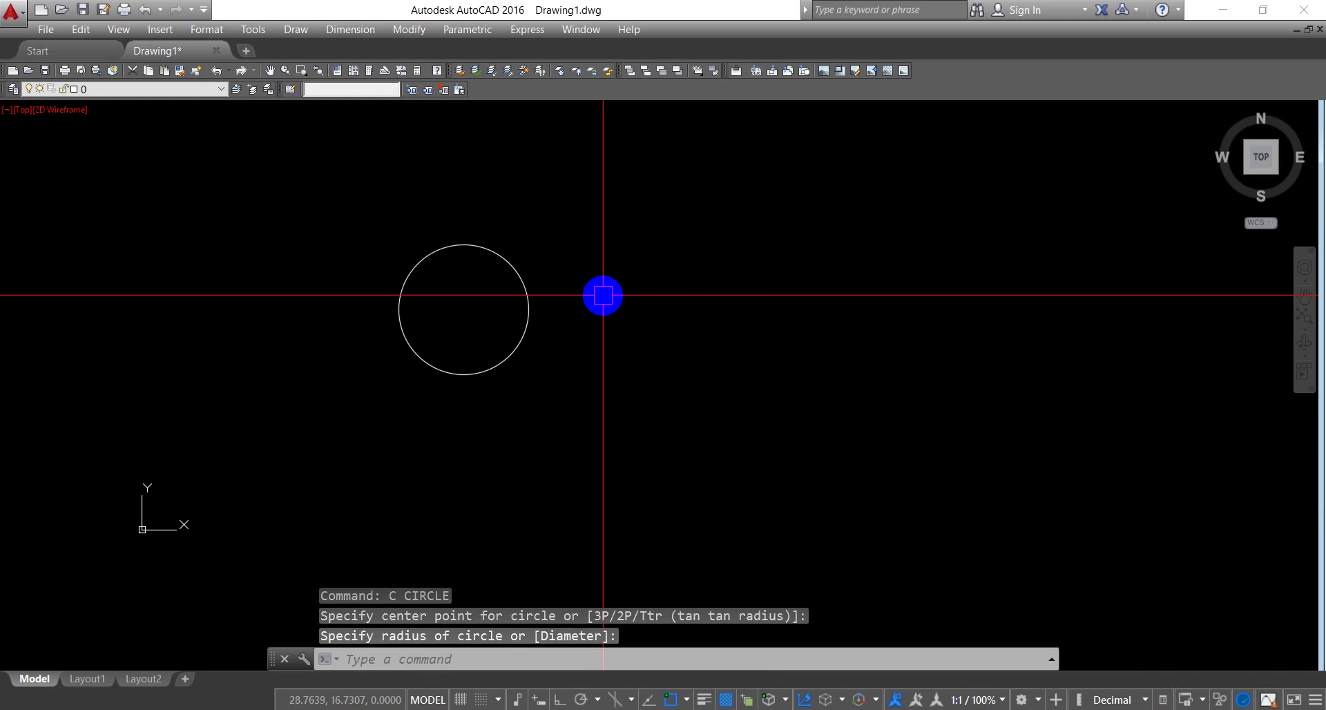
text(co)
key(Return)
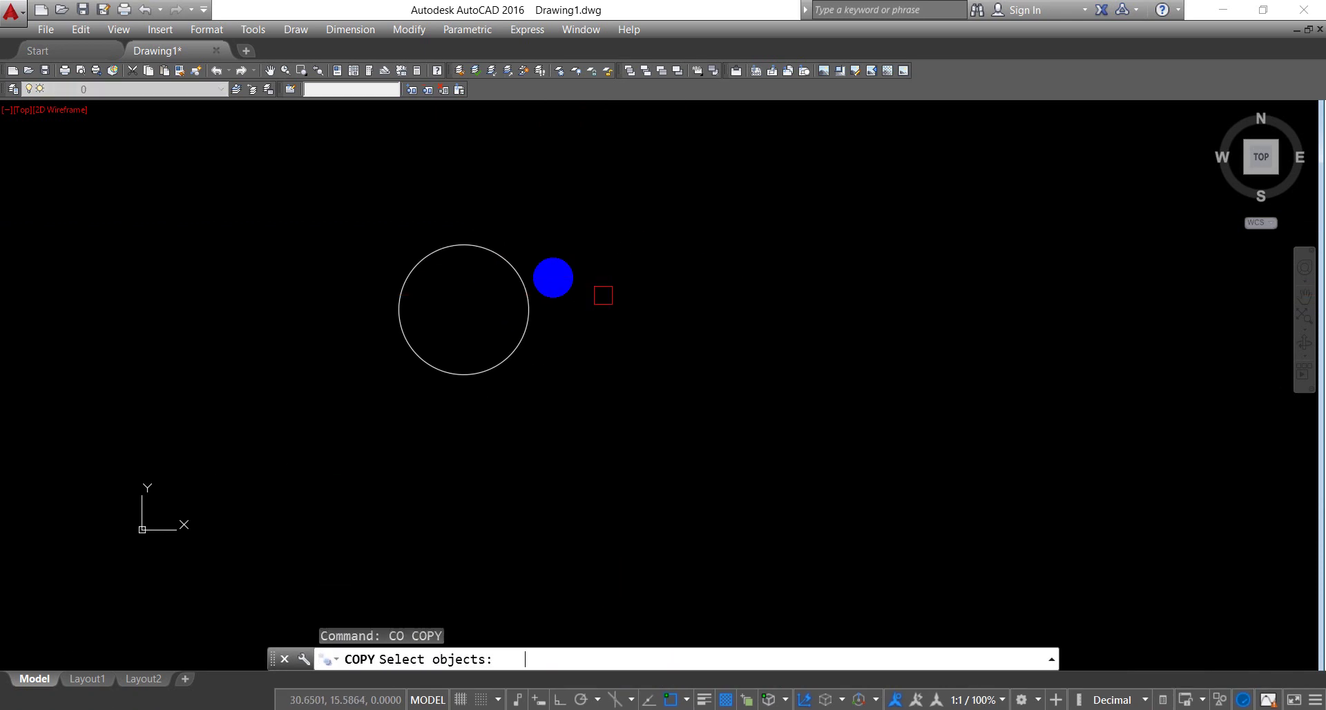
click(510, 270)
key(Return)
click(544, 236)
click(779, 228)
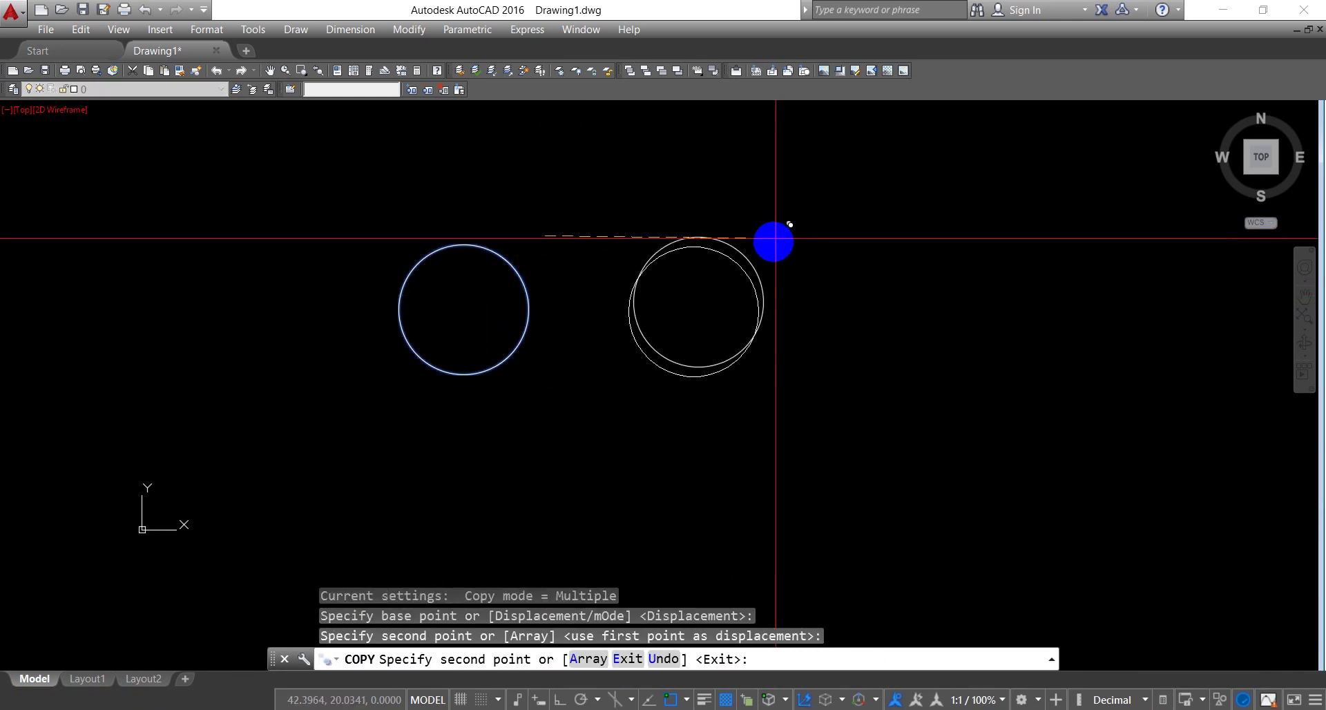
key(Escape)
key(Escape)
key(Escape)
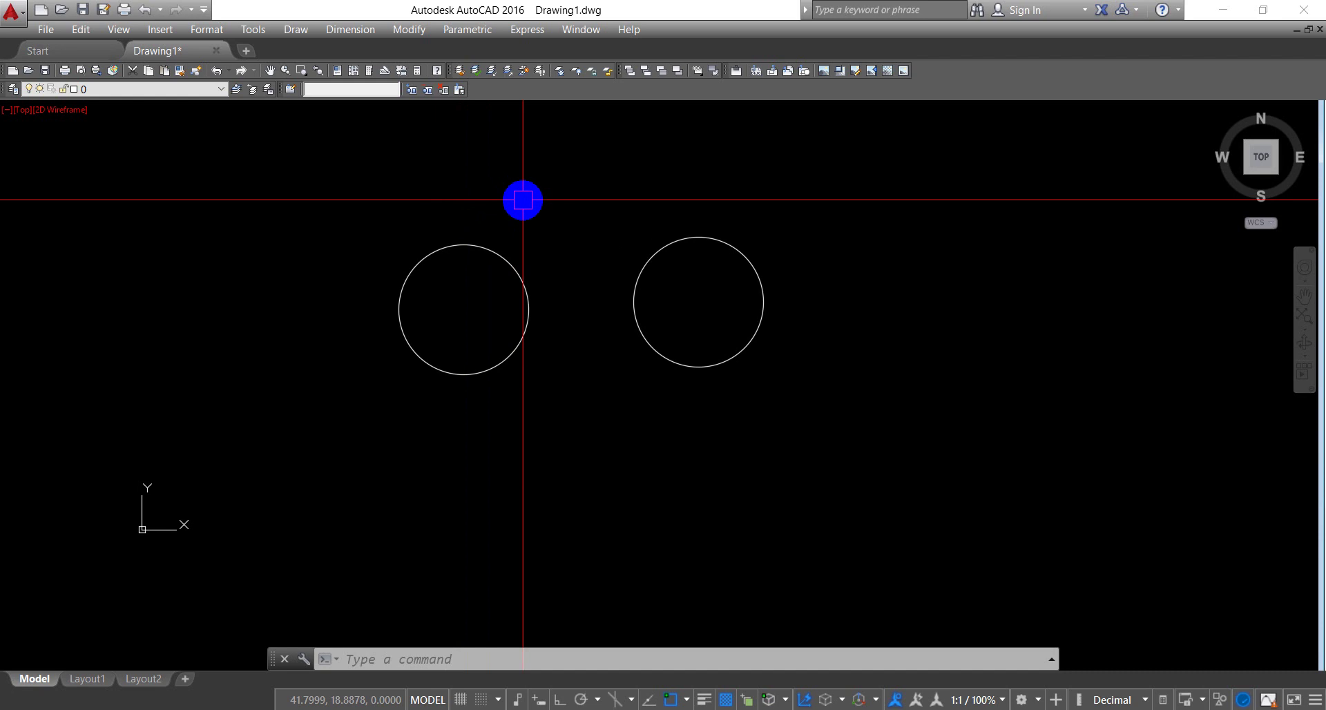
Open acad.pgp in Notepad via Edit Program Parameters and scroll to the C and CO entries
click(243, 34)
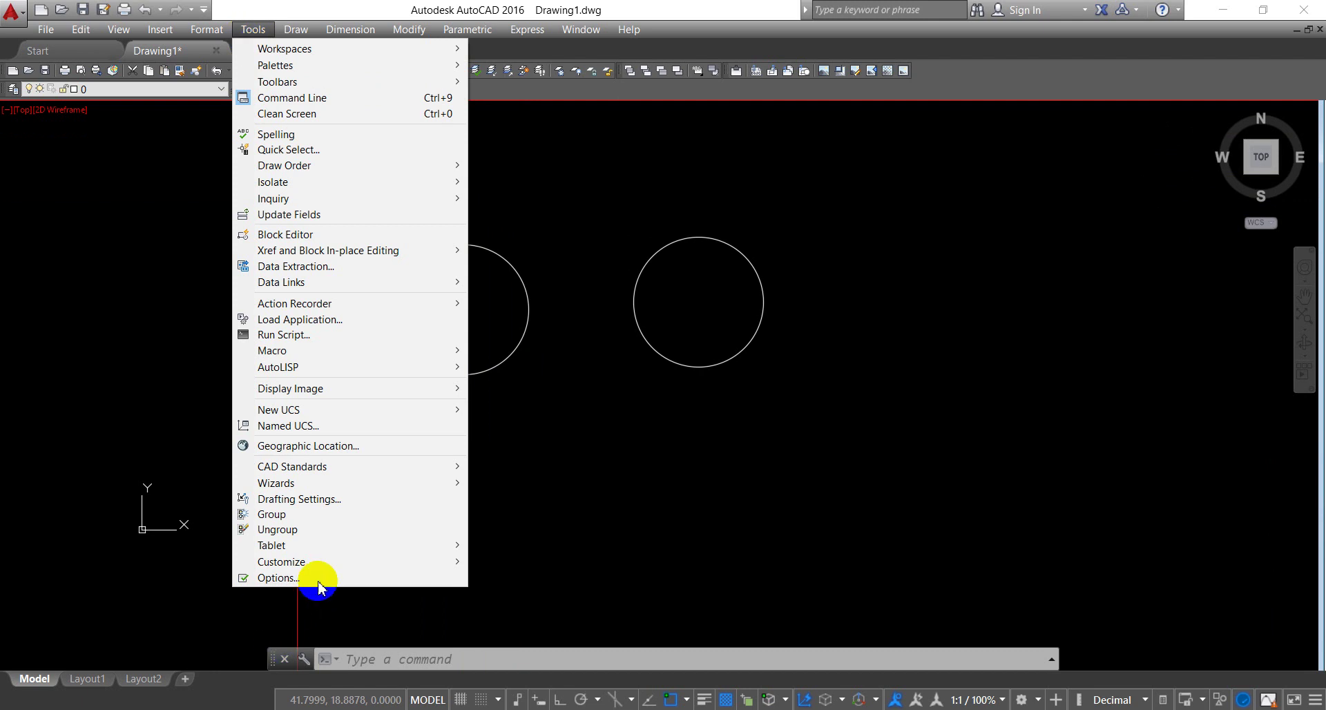
mouse_move(325, 562)
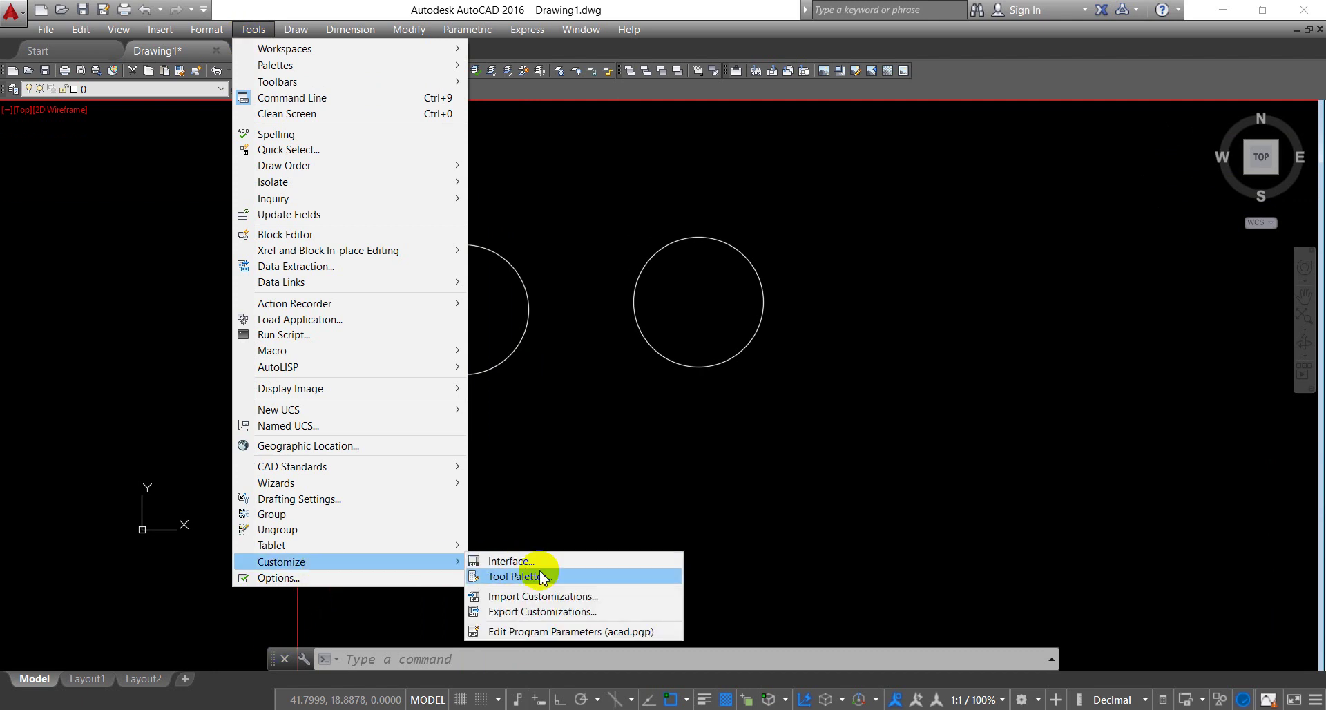
click(537, 636)
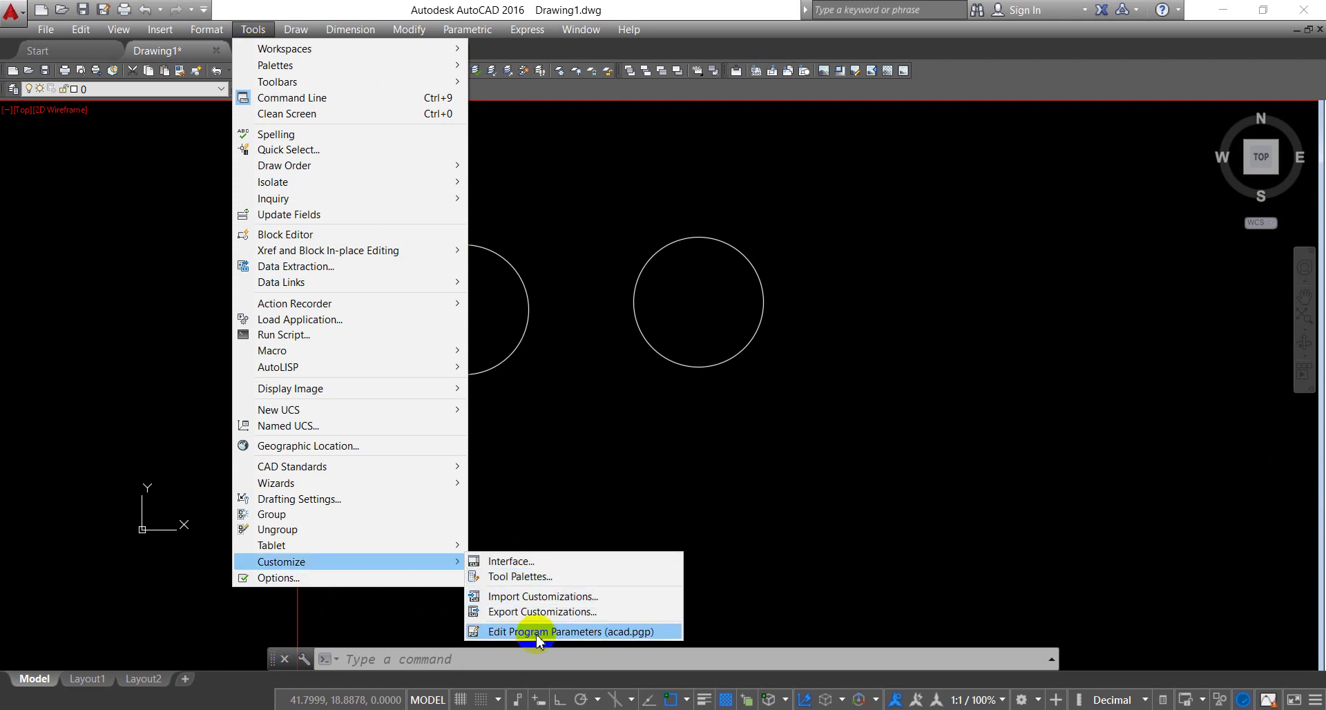
click(575, 633)
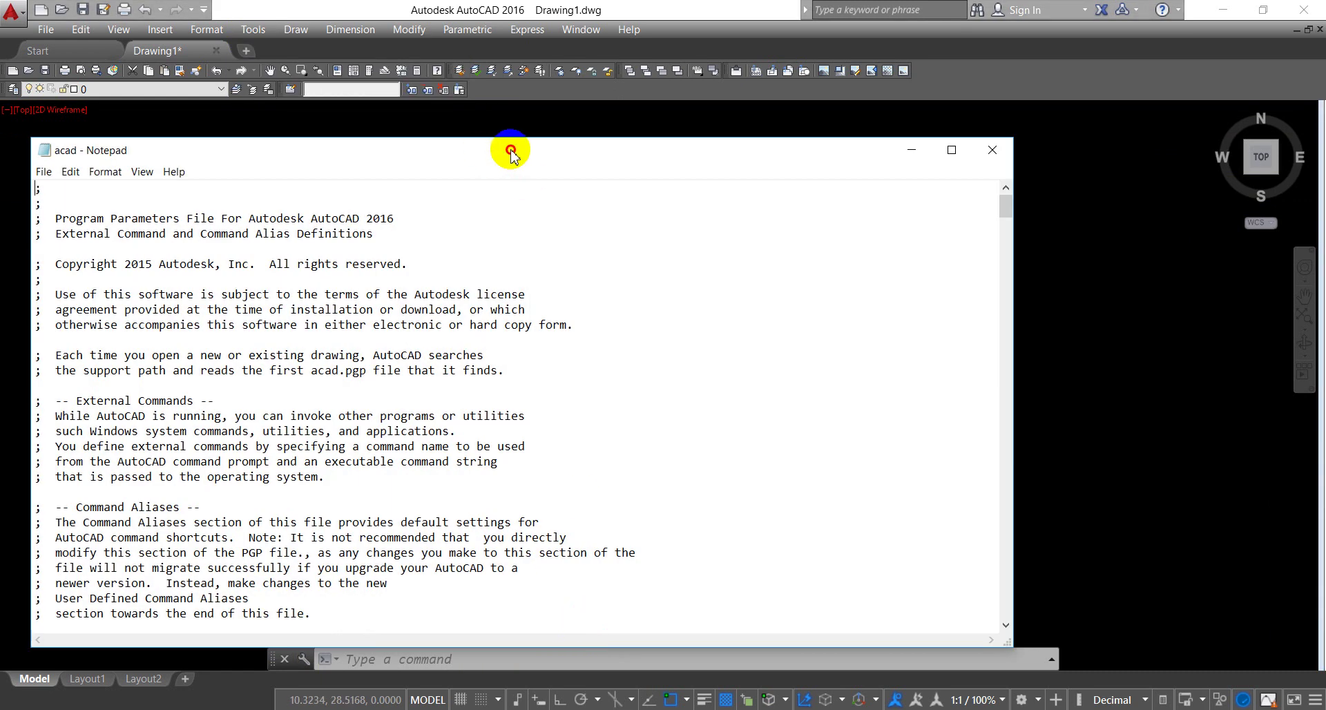
drag(511, 152, 659, 134)
drag(1154, 201, 1176, 294)
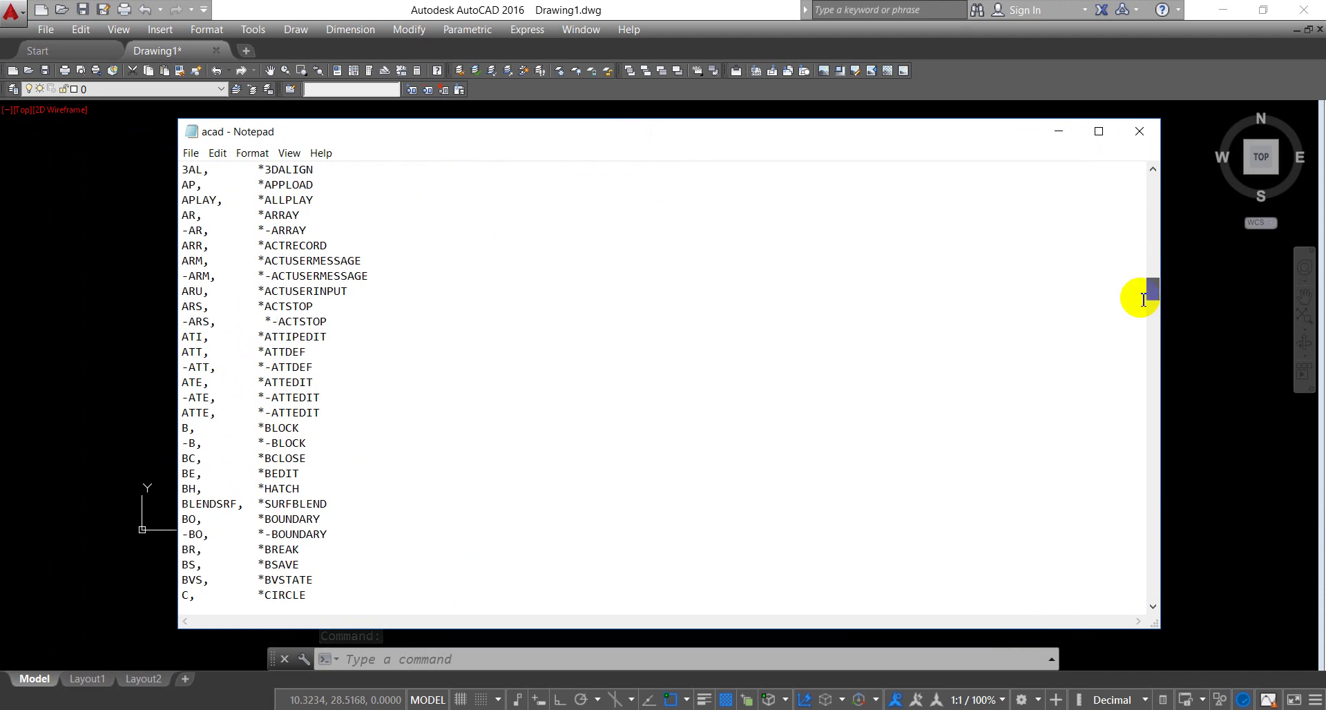
scroll(422, 340, down, 4)
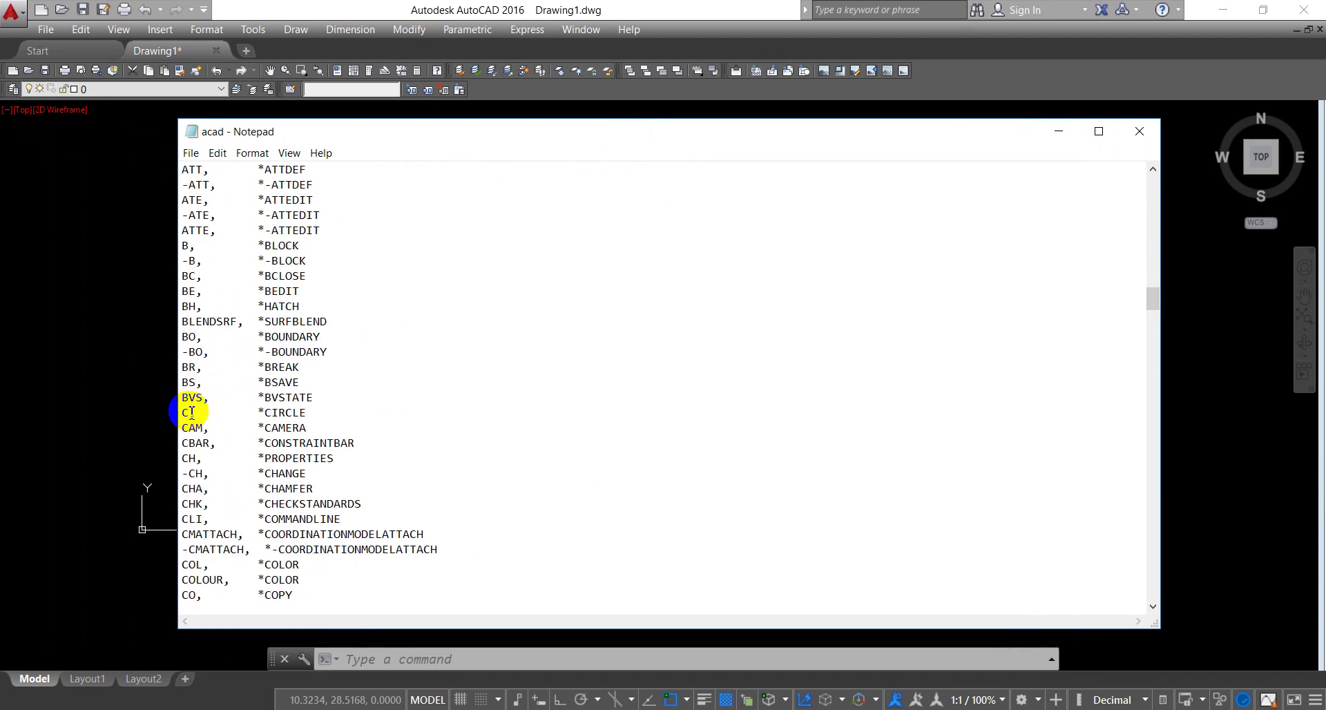
Change the 'C, *CIRCLE' line to 'CO, *CIRCLE'
click(190, 414)
drag(183, 413, 317, 412)
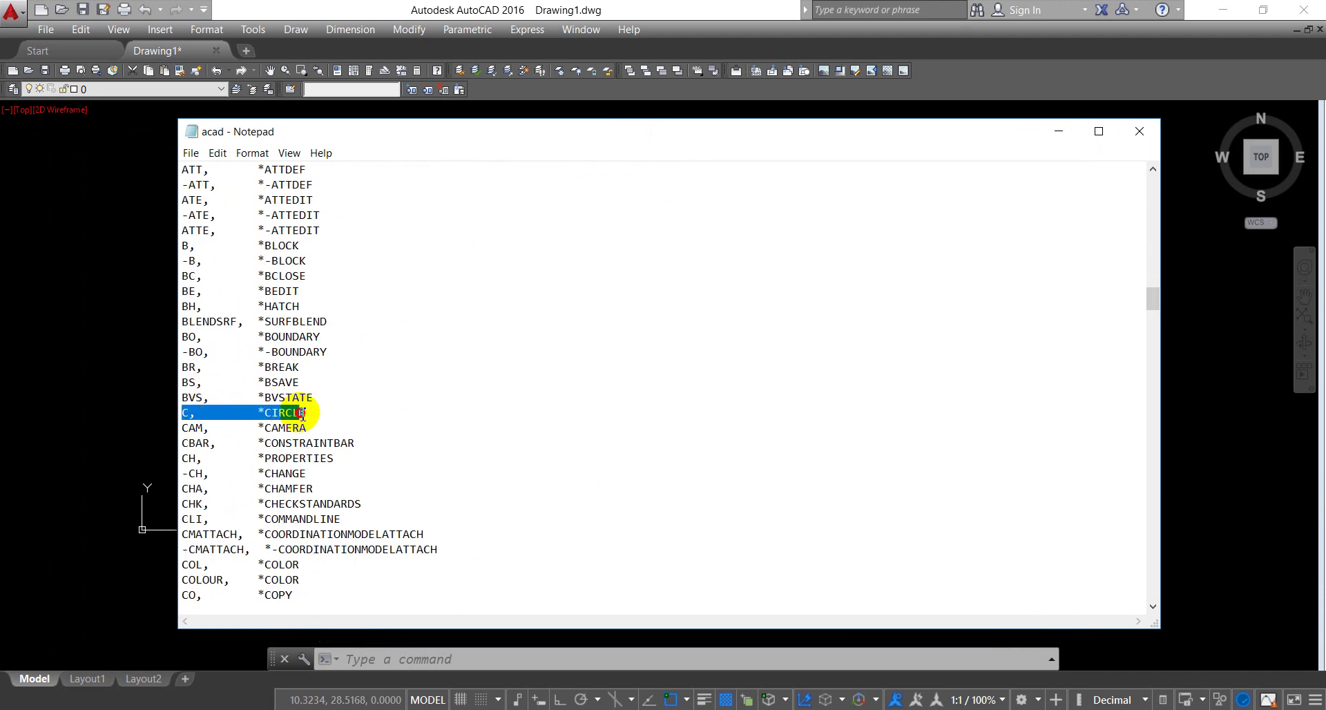
click(195, 412)
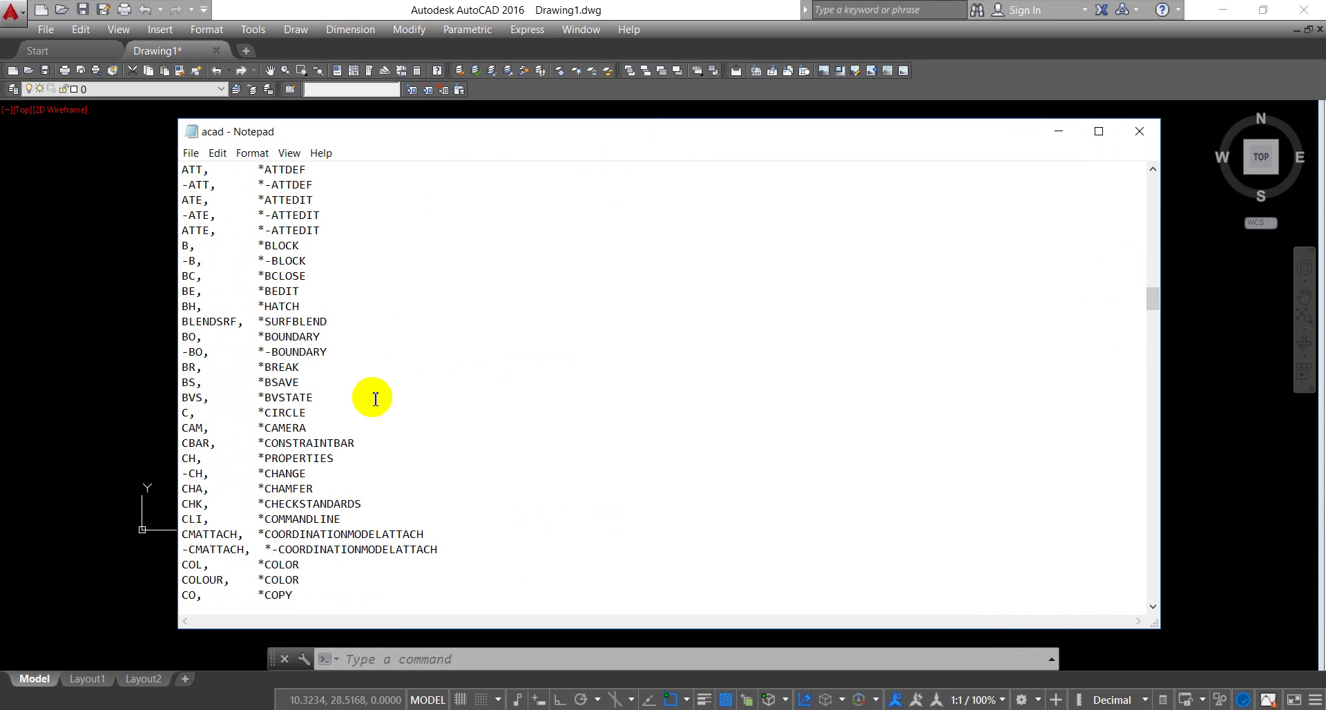
text(o)
key(BackSpace)
text(O)
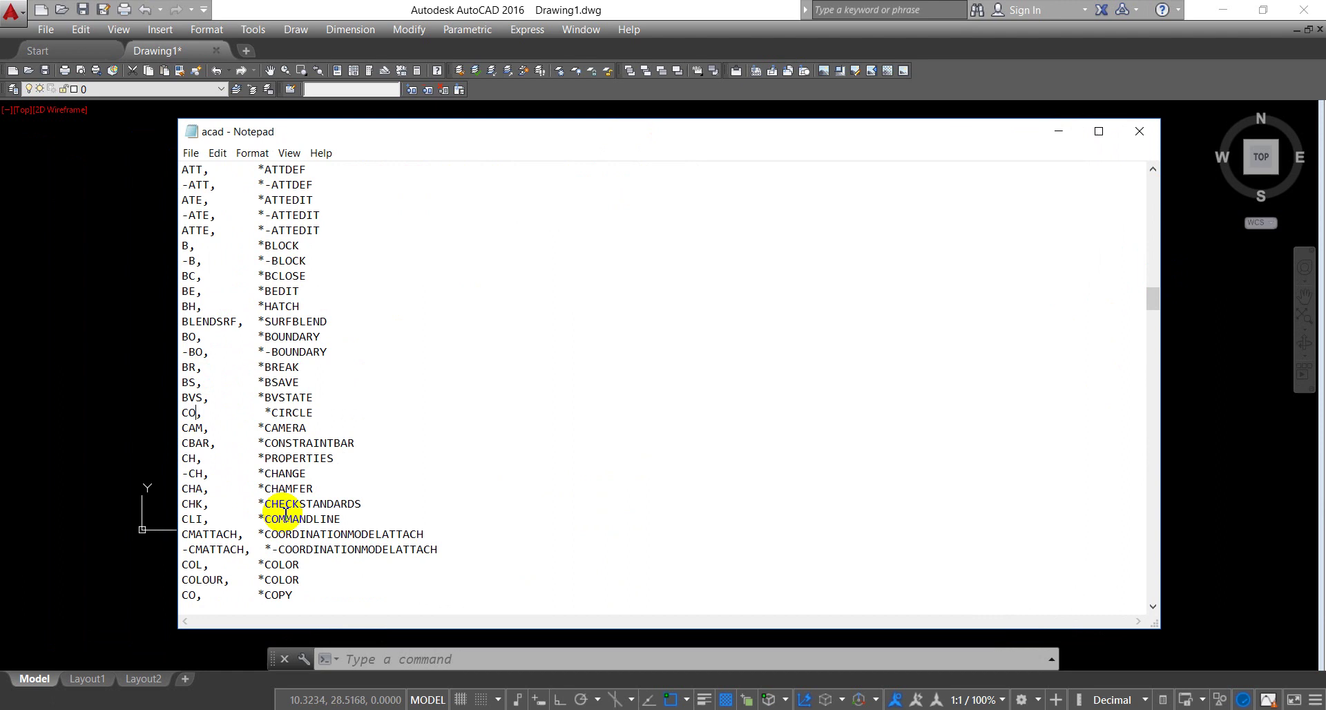
Change the 'CO, *COPY' line to 'C, *COPY' and highlight both edited lines
click(197, 595)
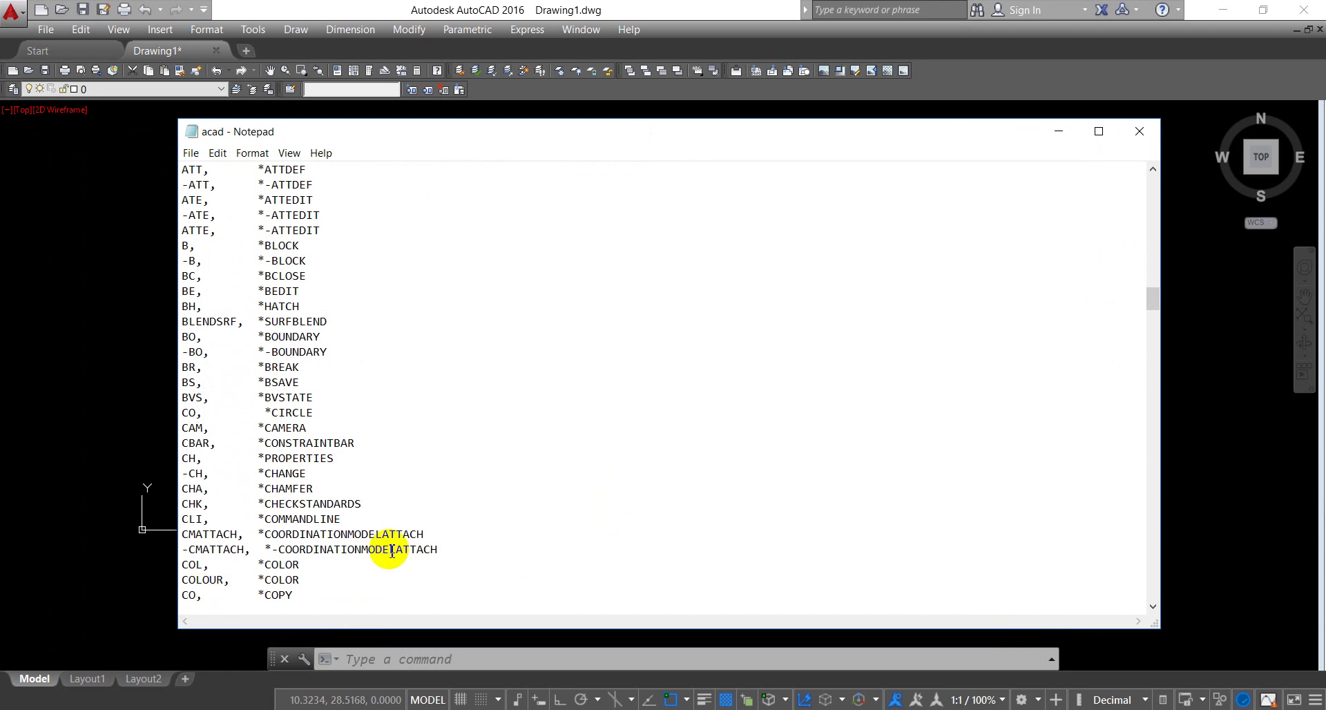
key(BackSpace)
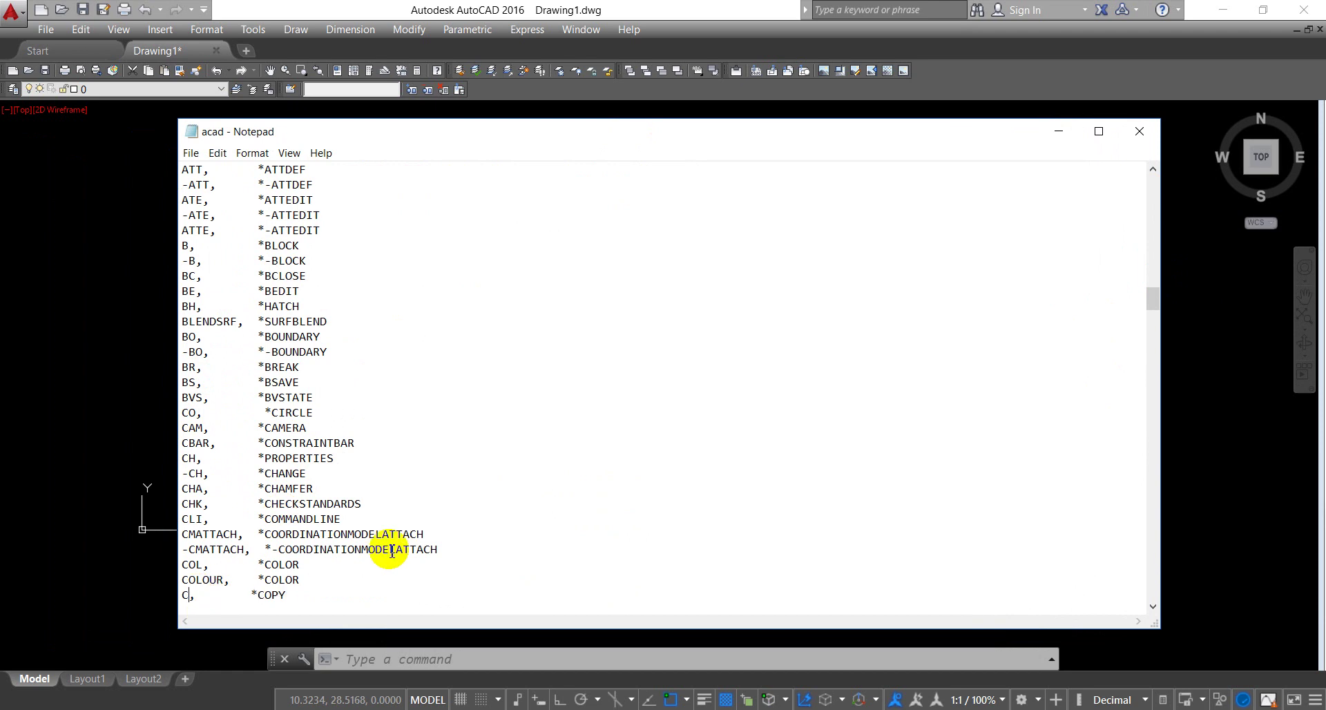
click(184, 598)
drag(183, 598, 288, 598)
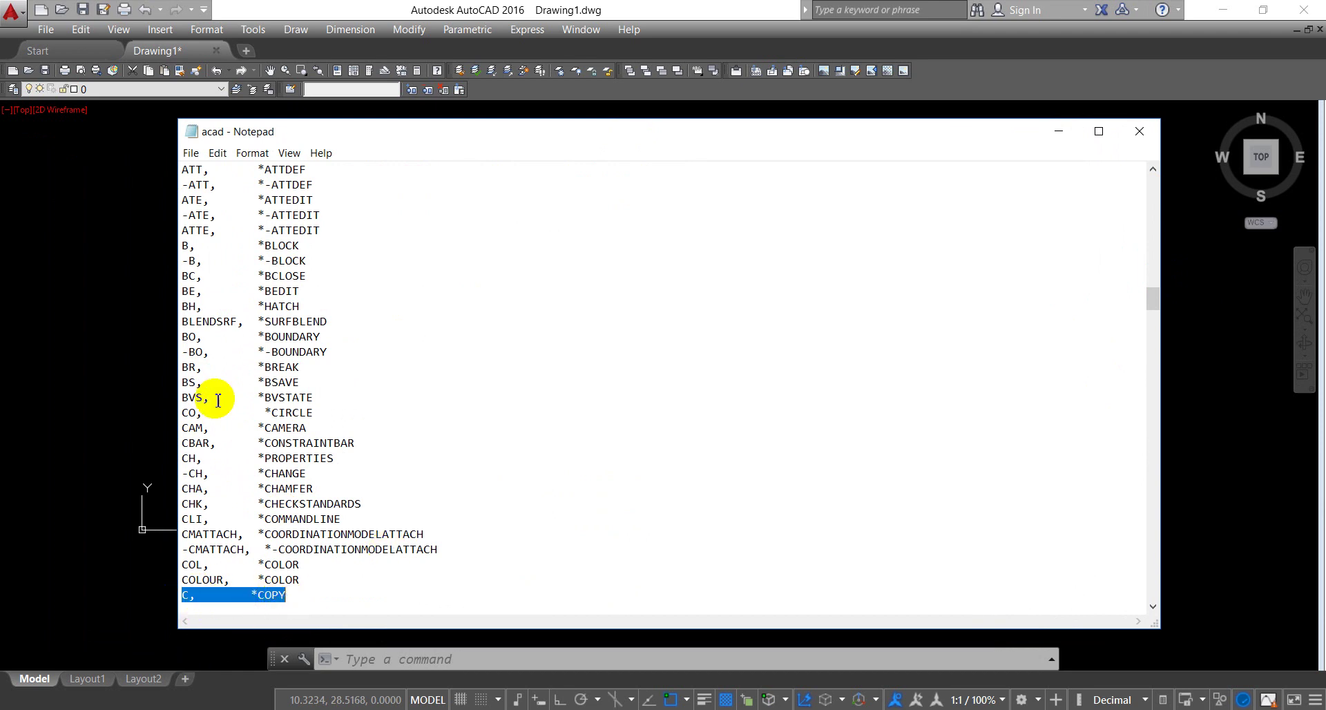
drag(183, 414, 318, 417)
click(288, 596)
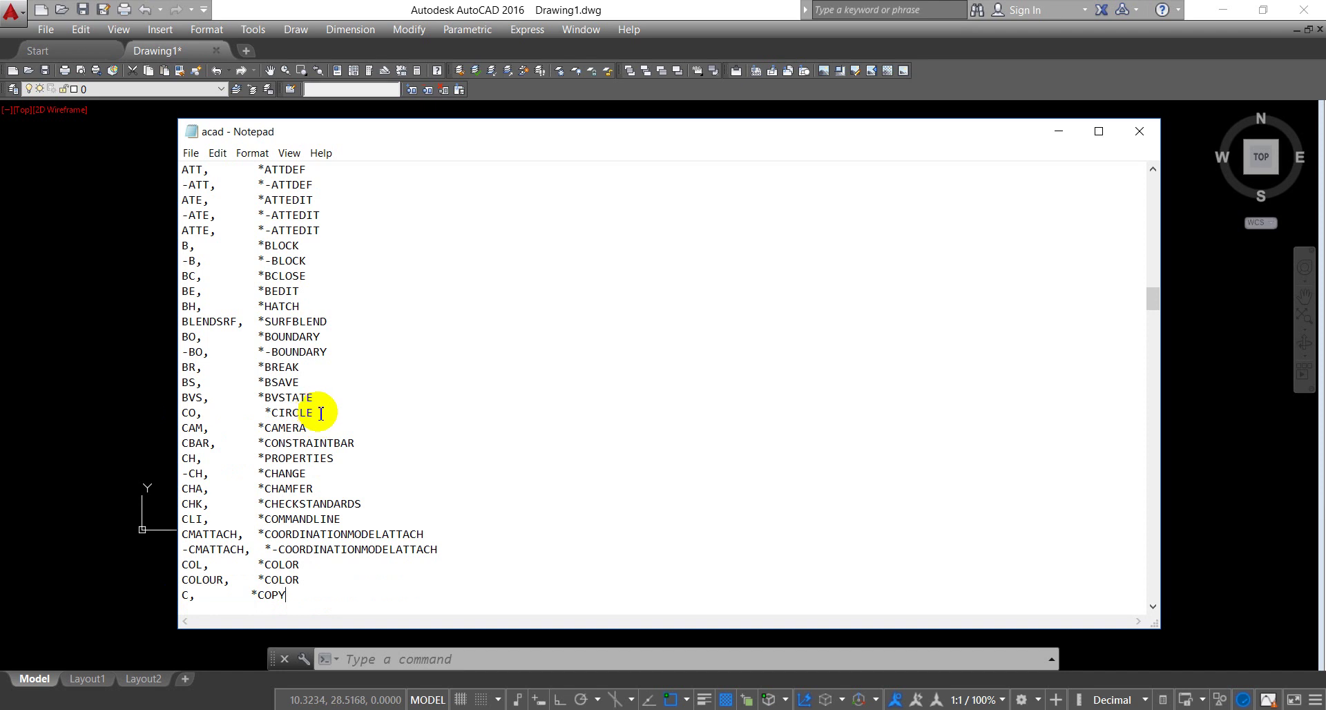
Duplicate the 'CO, *CIRCLE' line beneath itself and rename the copy's alias to COOL123
drag(321, 413, 188, 411)
key(ctrl+c)
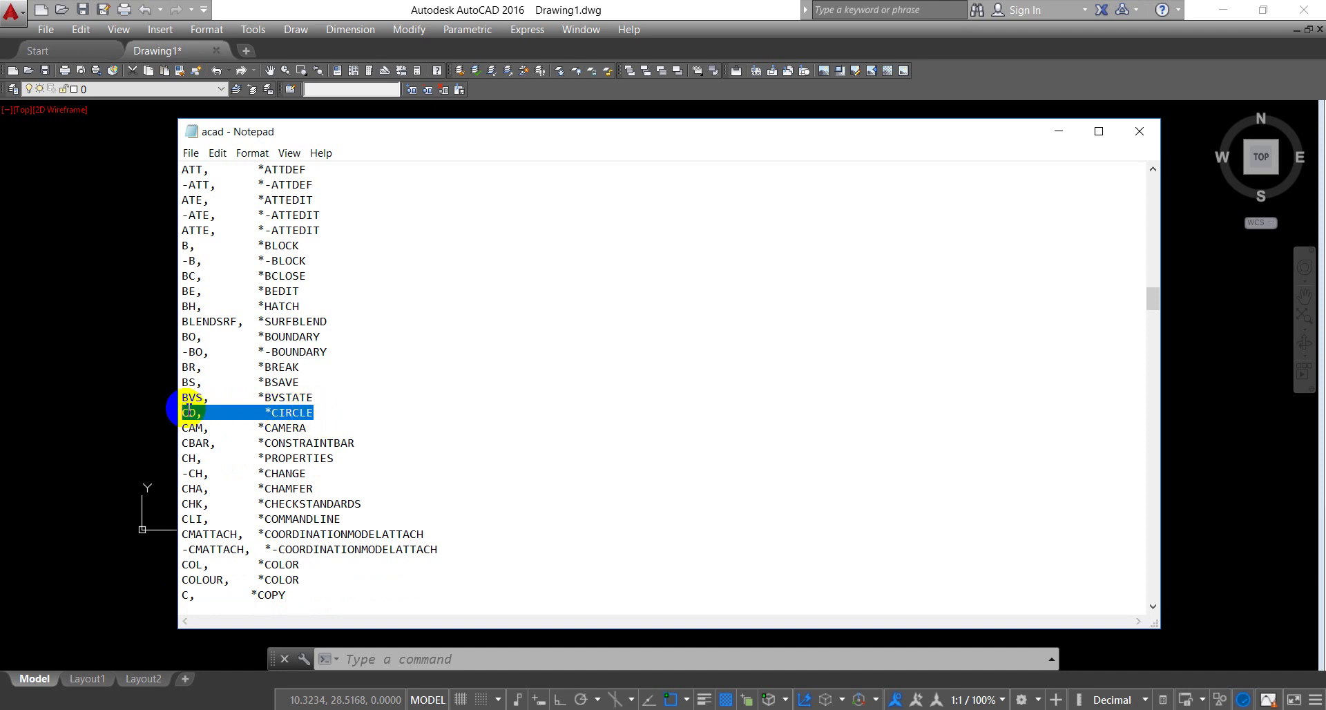
click(352, 407)
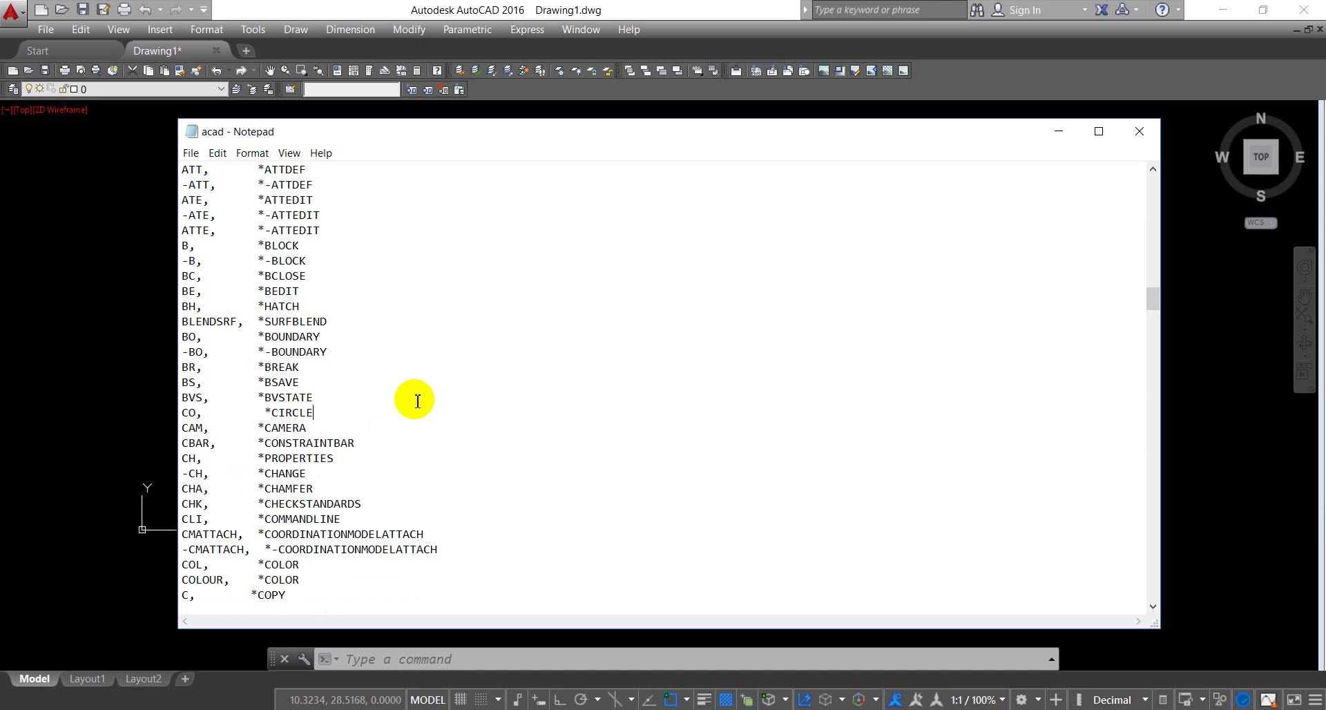
key(Return)
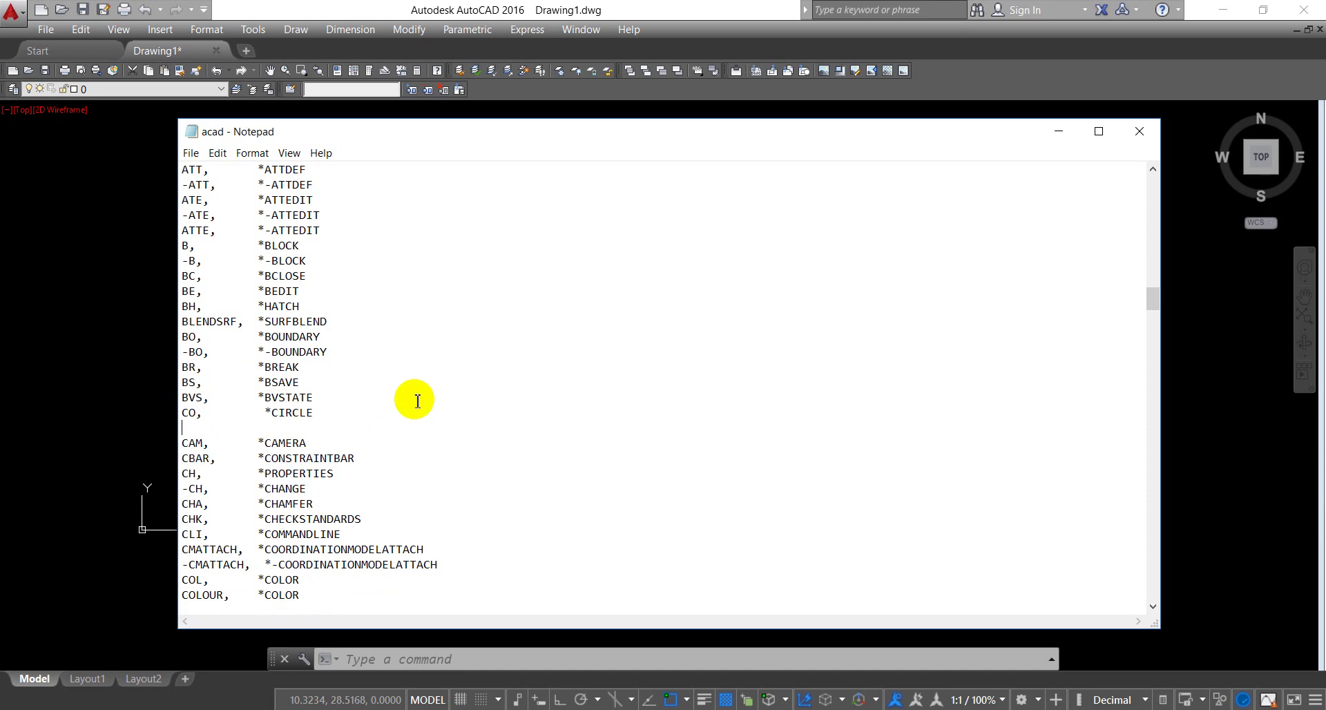
key(ctrl+v)
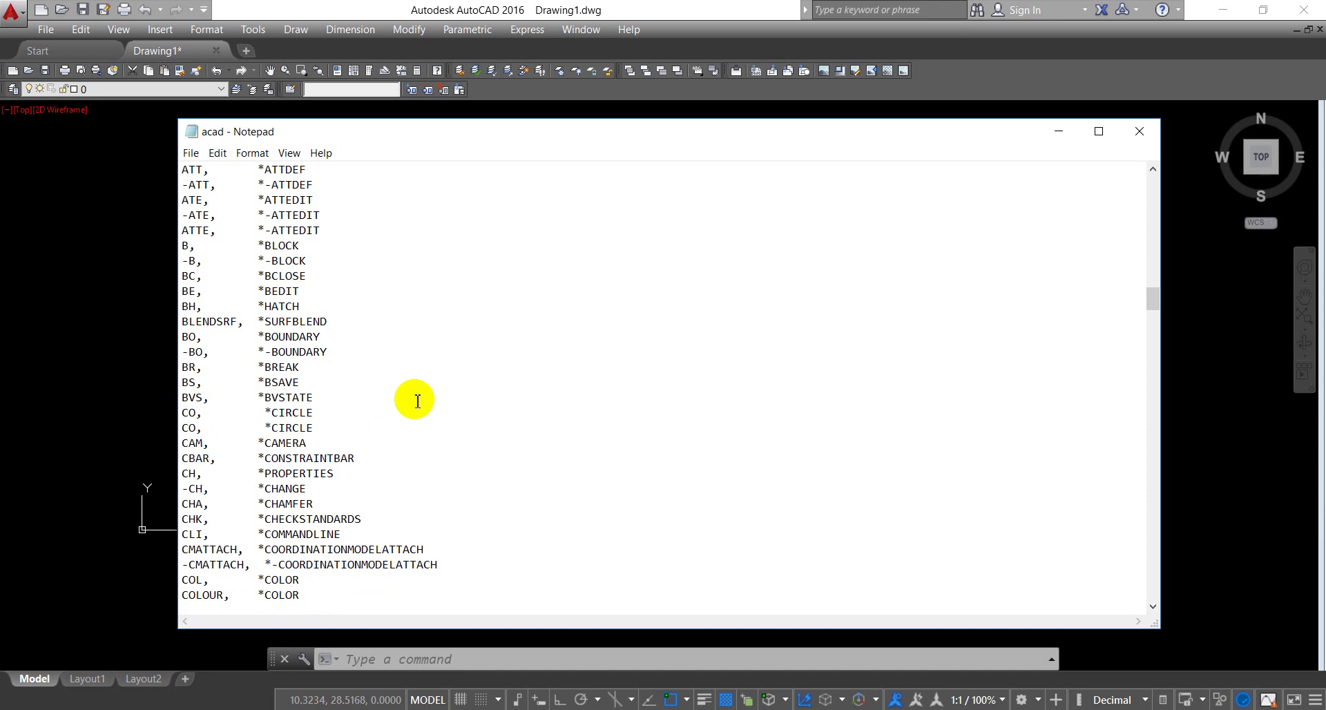
click(196, 428)
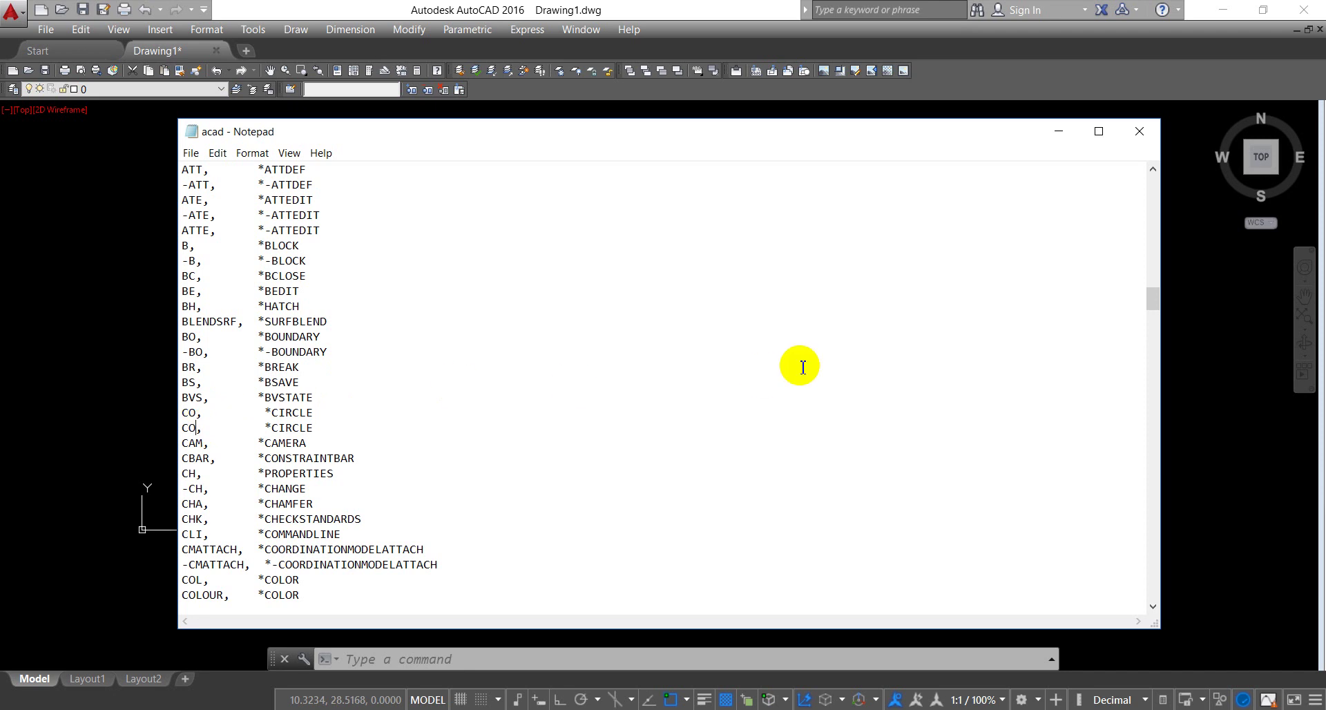
text(o)
key(BackSpace)
text(OL123)
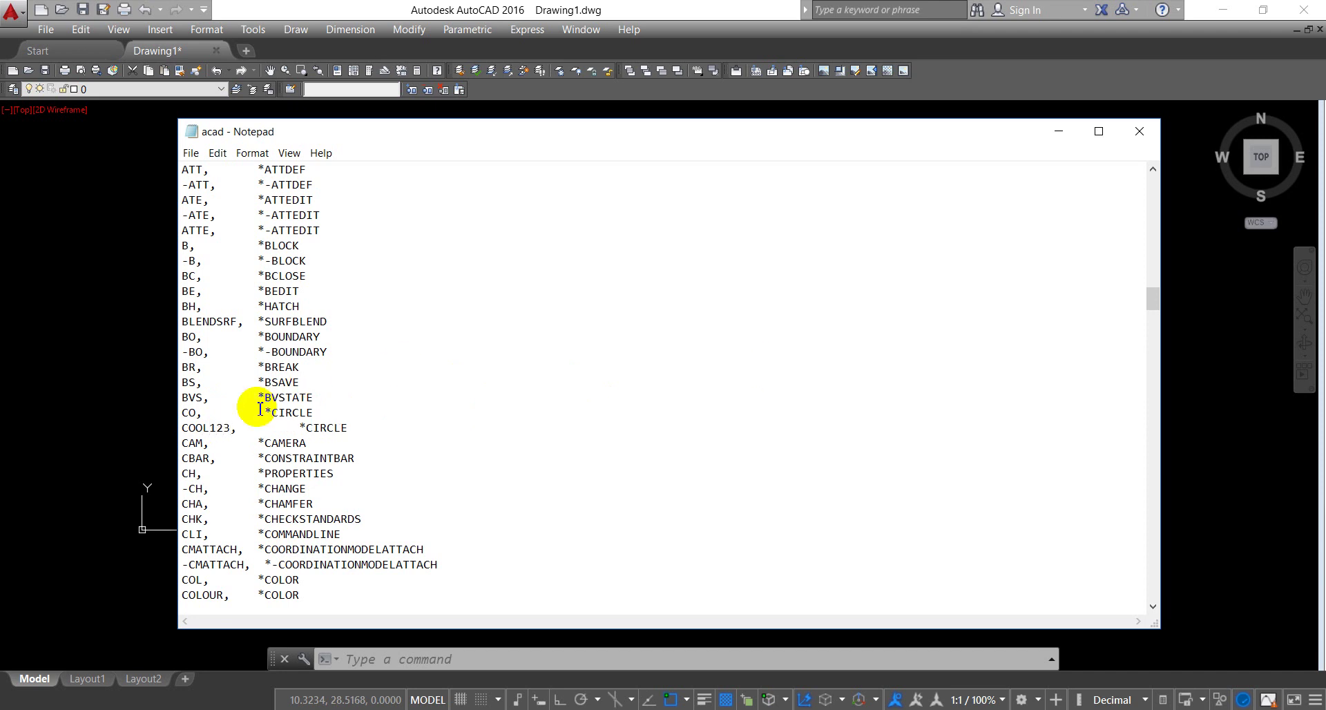
drag(172, 428, 232, 430)
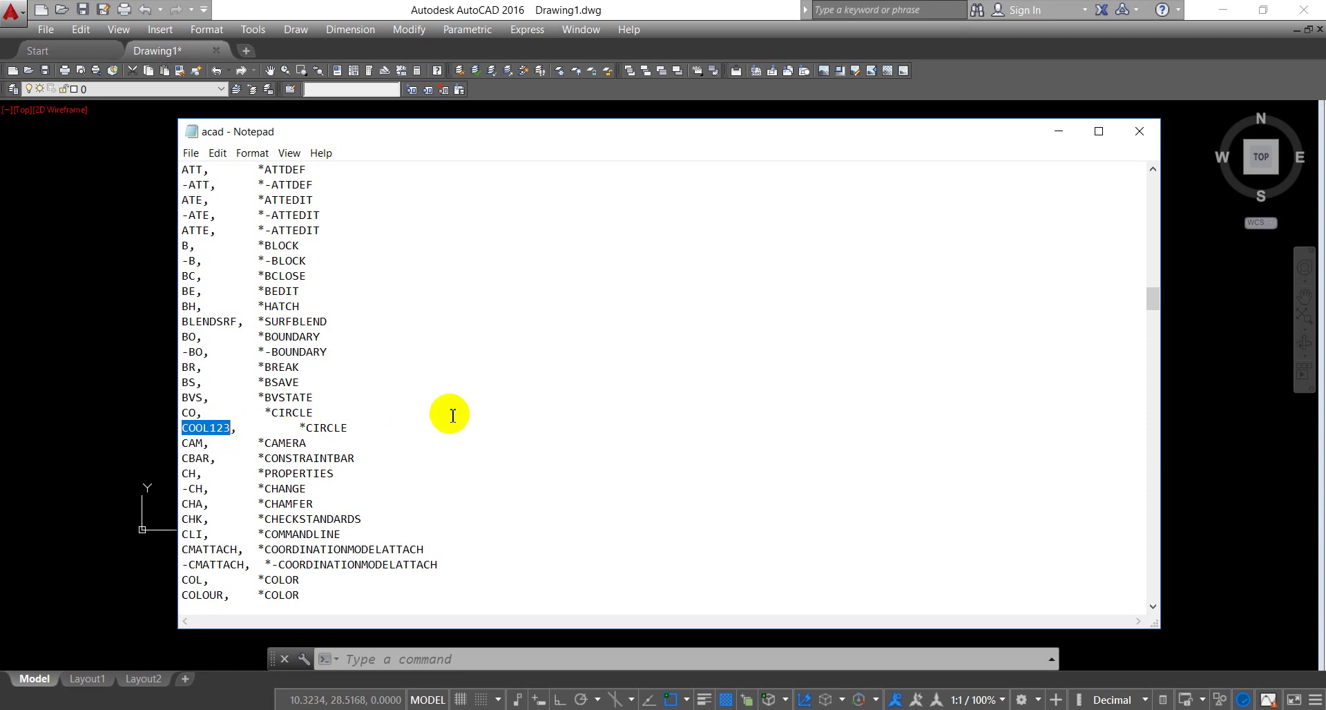
click(190, 152)
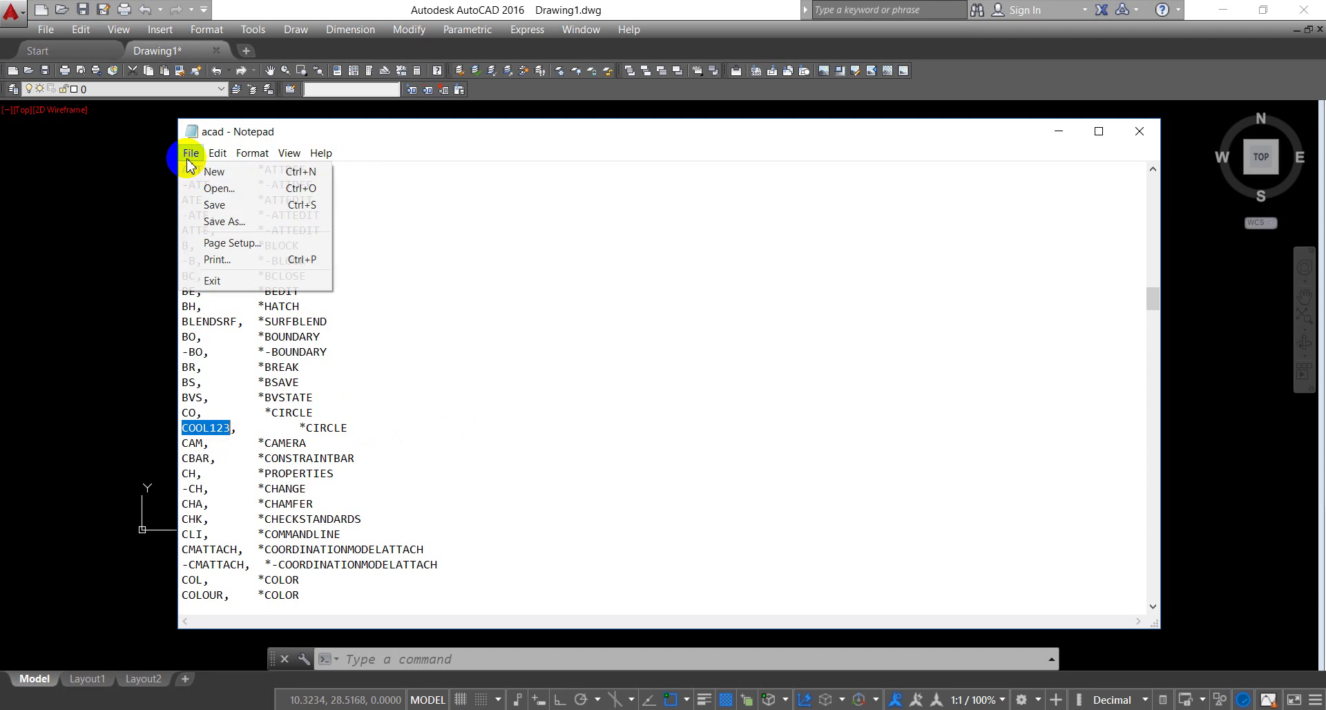
Save and close acad.pgp, then draw a test circle in AutoCAD with C
click(230, 205)
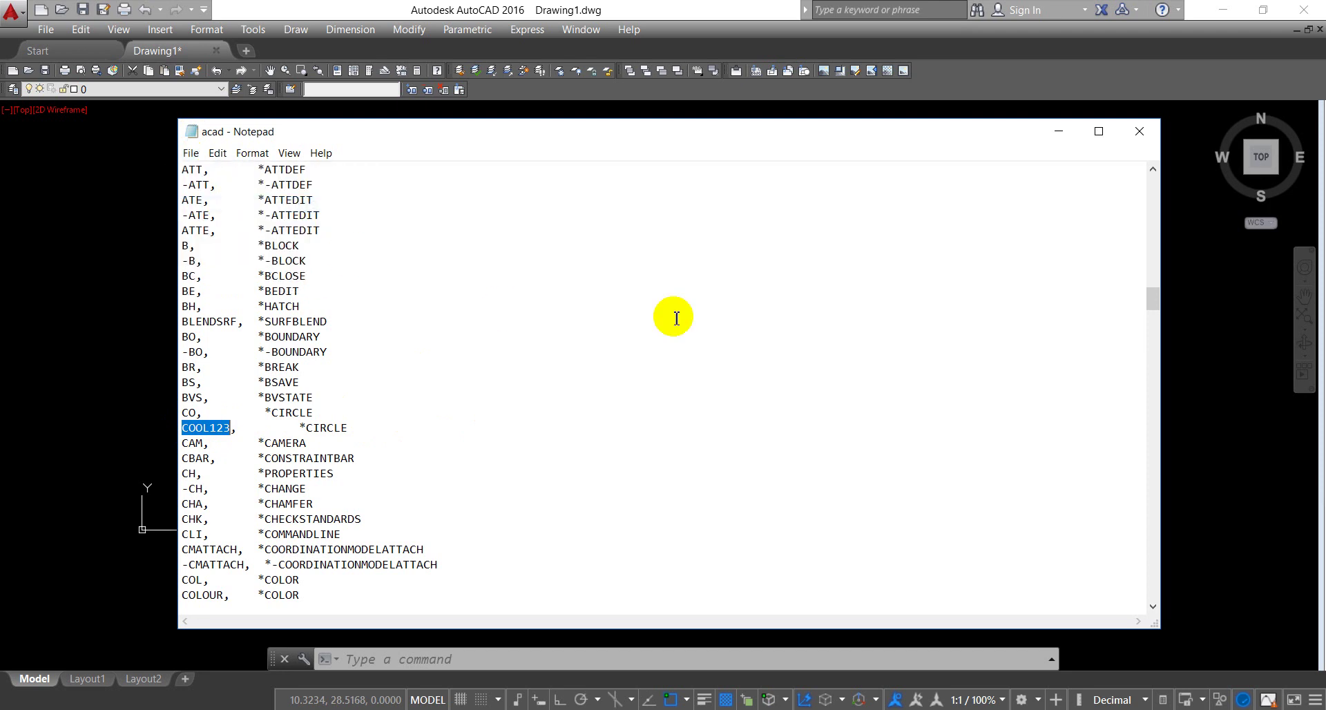
click(1136, 133)
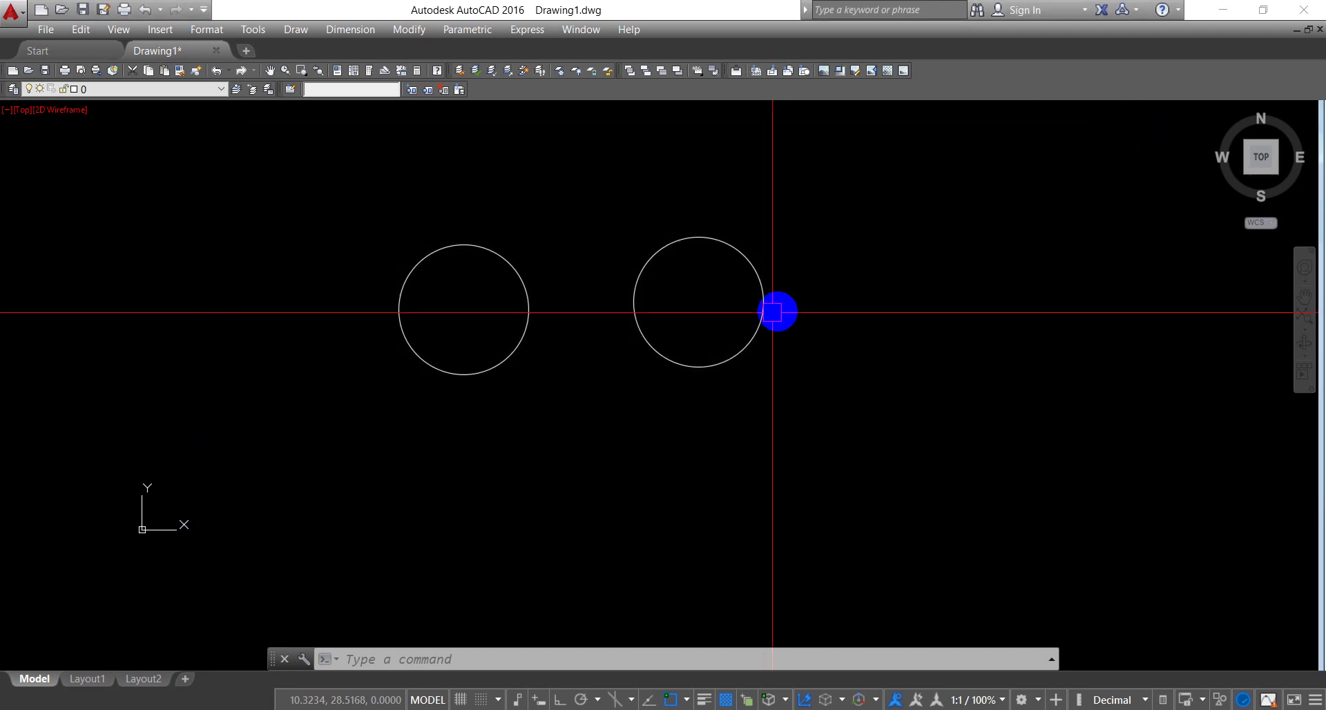
text(c)
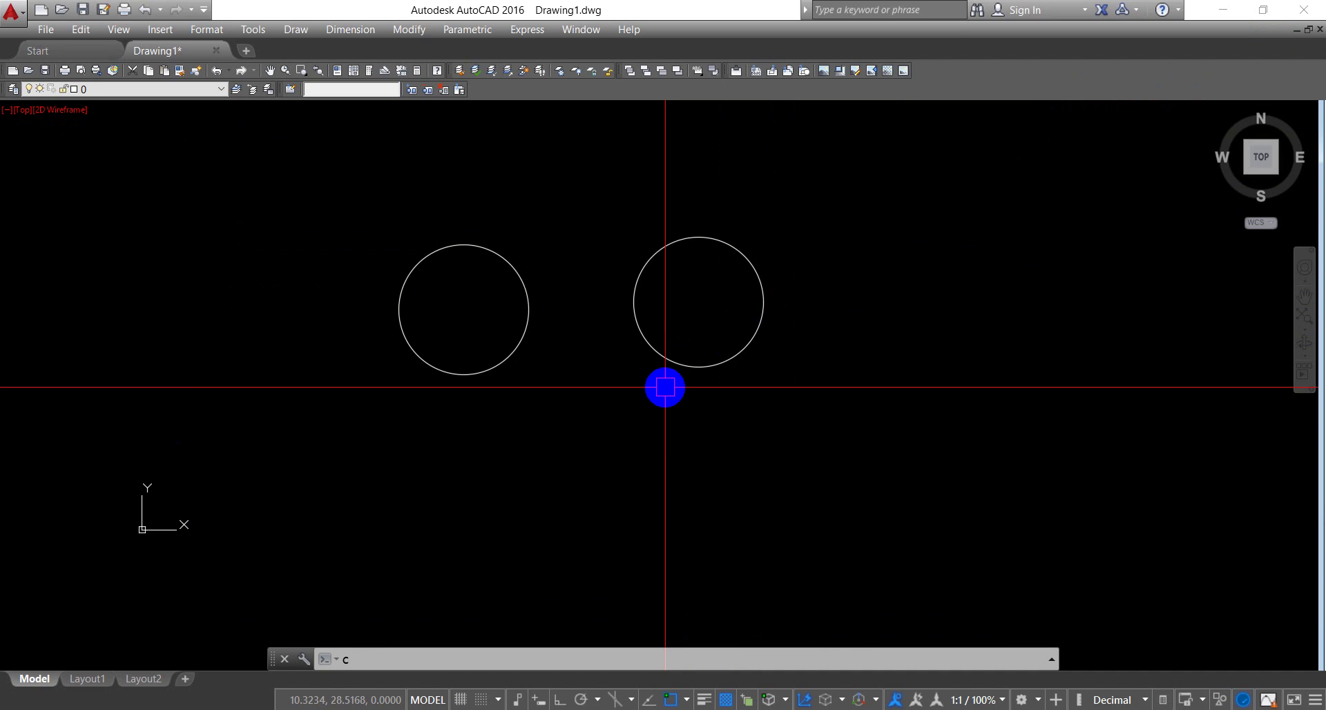
key(Return)
click(556, 442)
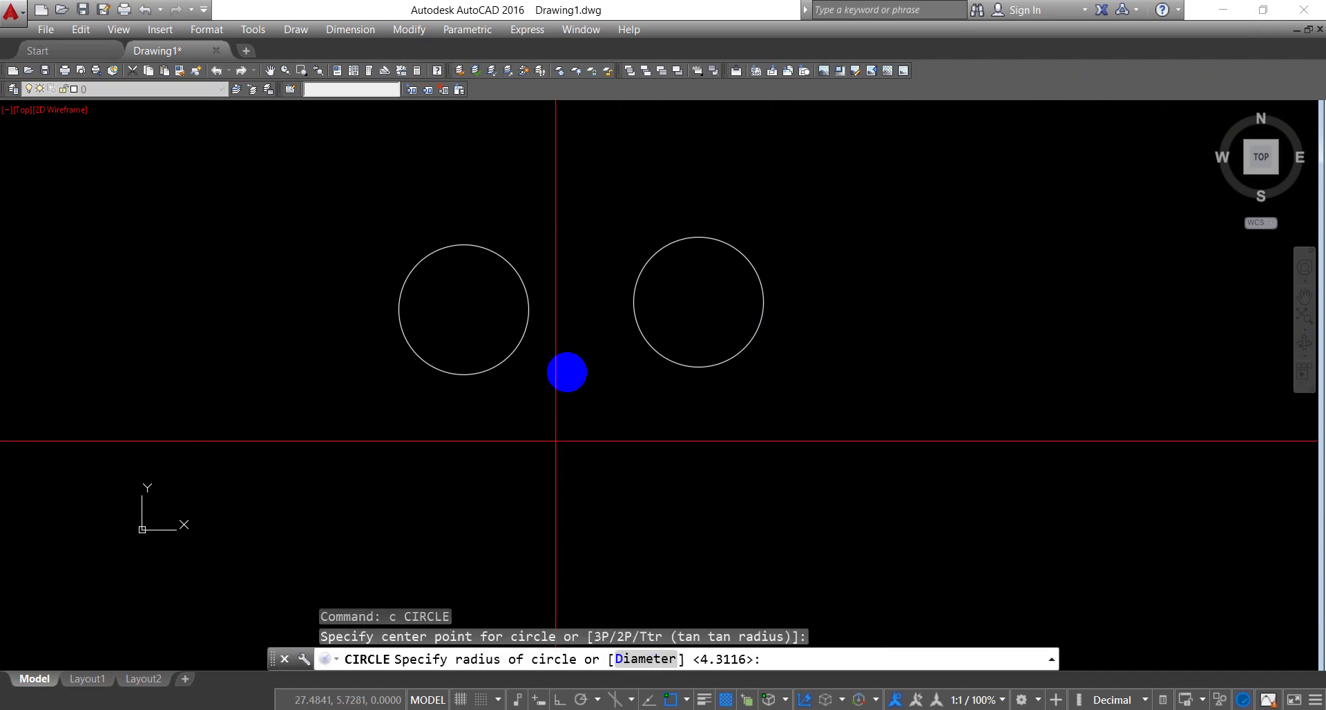
click(580, 407)
Window-select and delete the test circle, then close AutoCAD
click(585, 382)
click(546, 436)
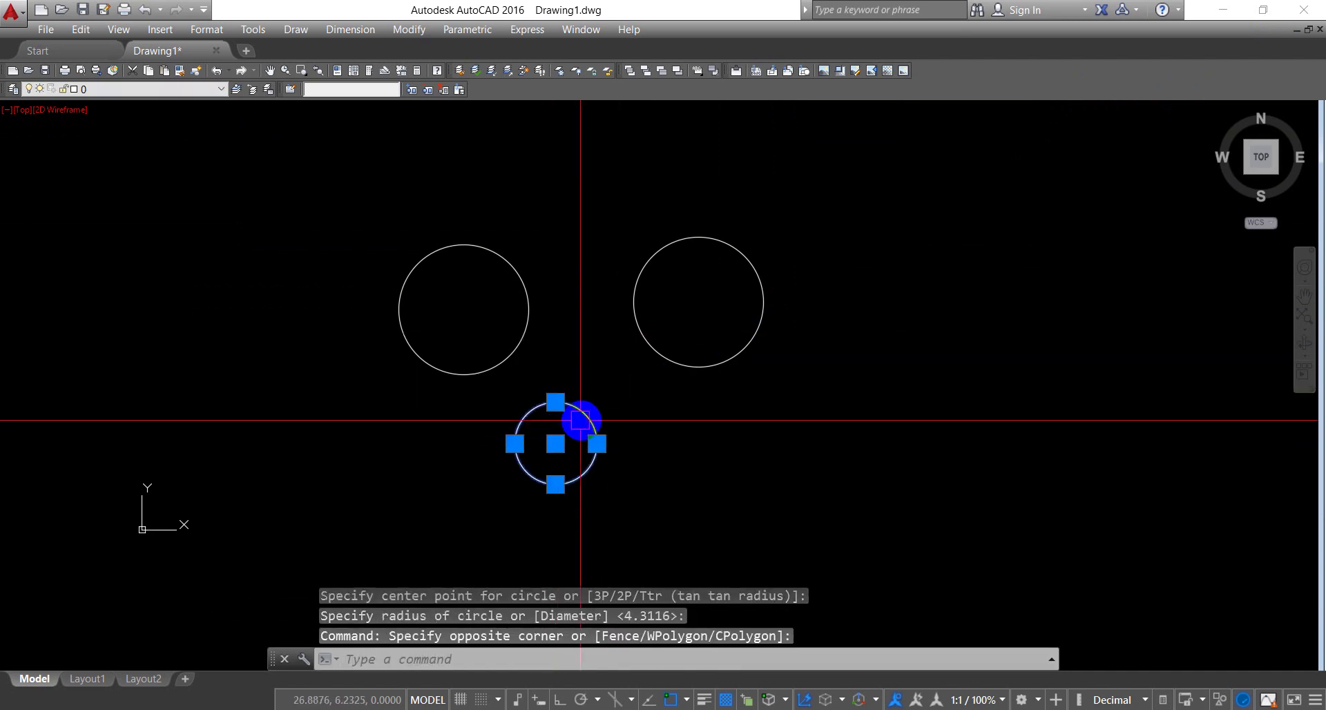
key(Delete)
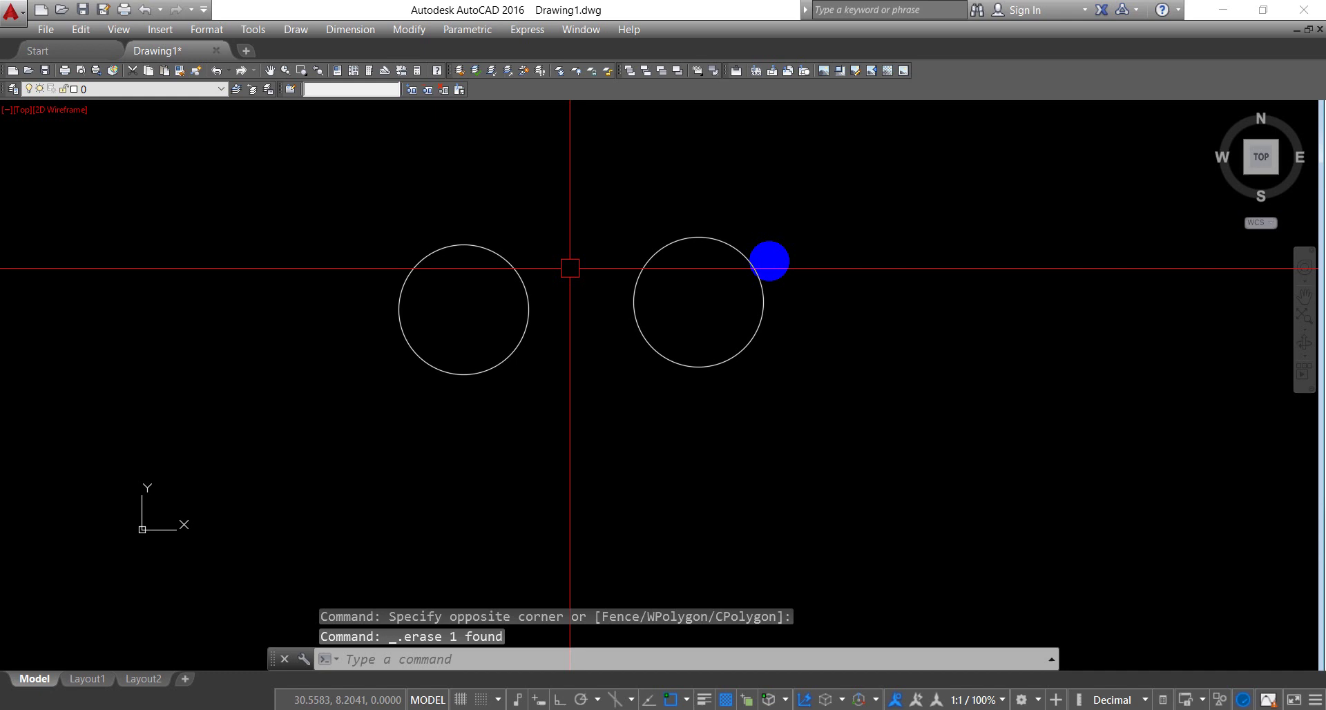
click(1304, 9)
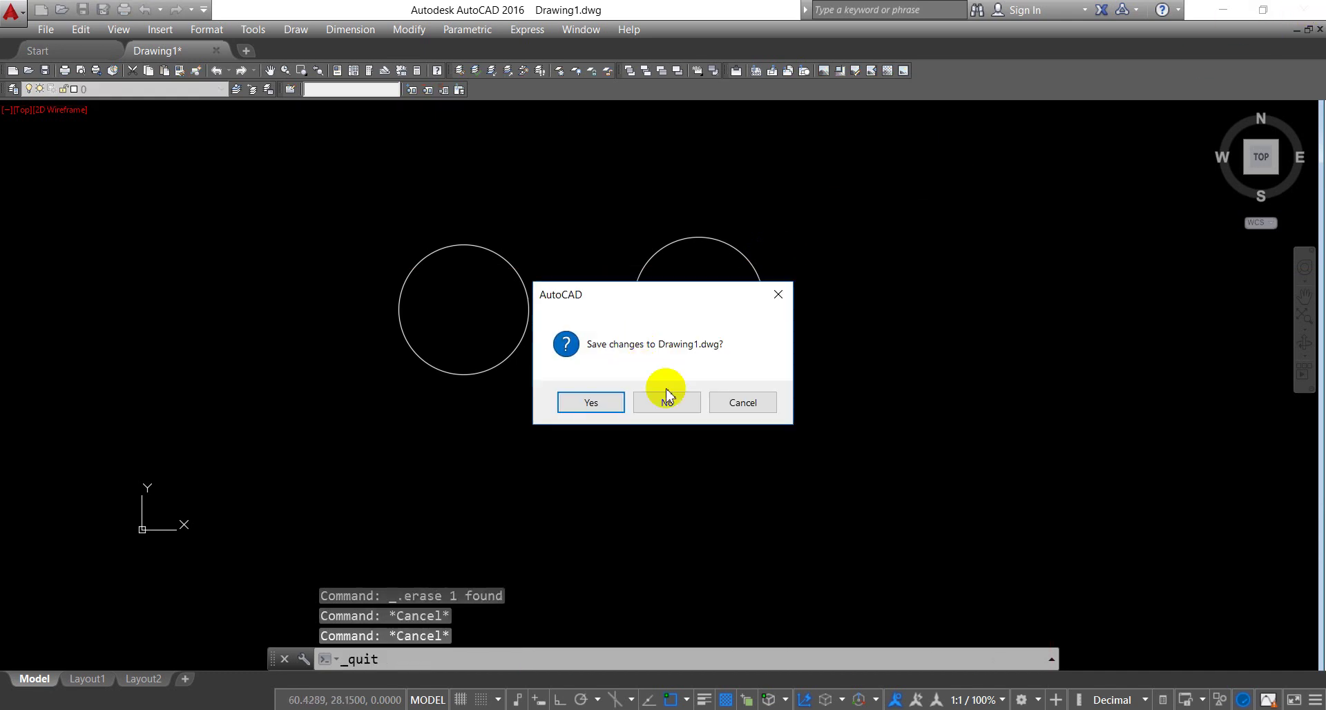
Discard changes to Drawing1.dwg, refresh the desktop, and relaunch AutoCAD 2016 from its icon
click(662, 401)
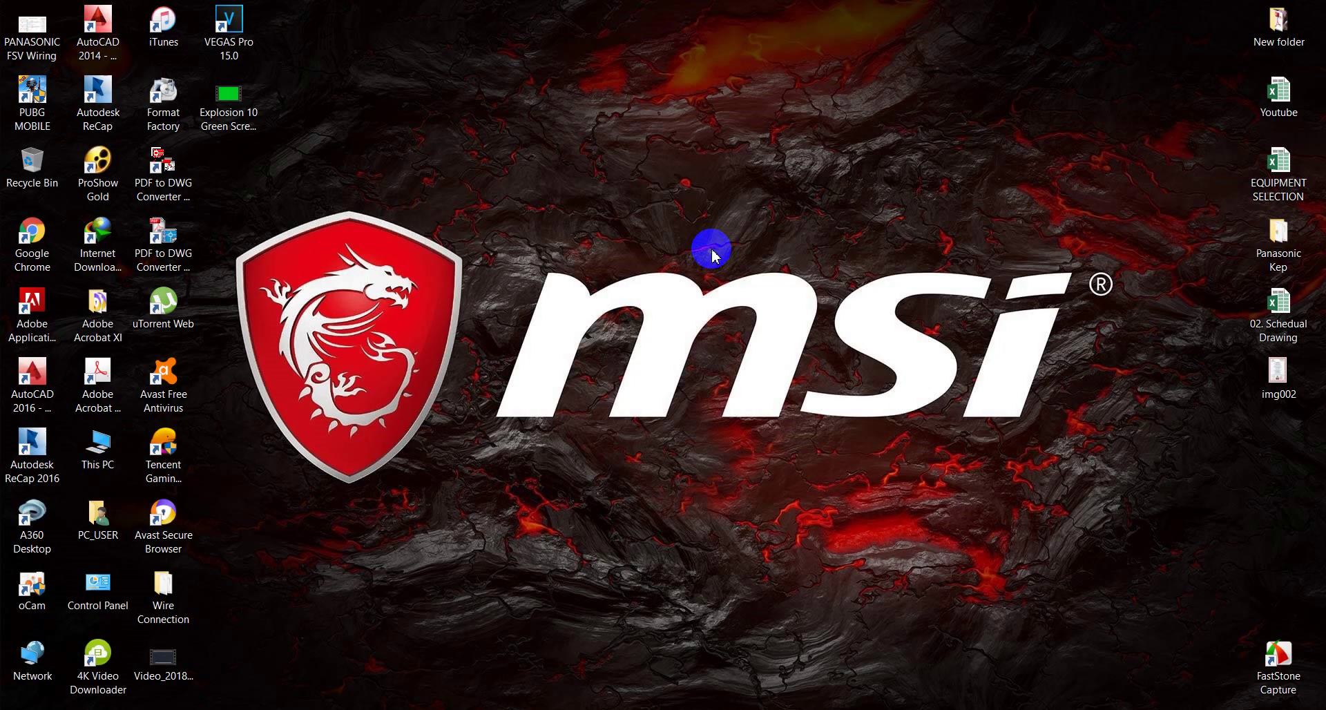
right_click(669, 163)
click(704, 214)
double_click(32, 376)
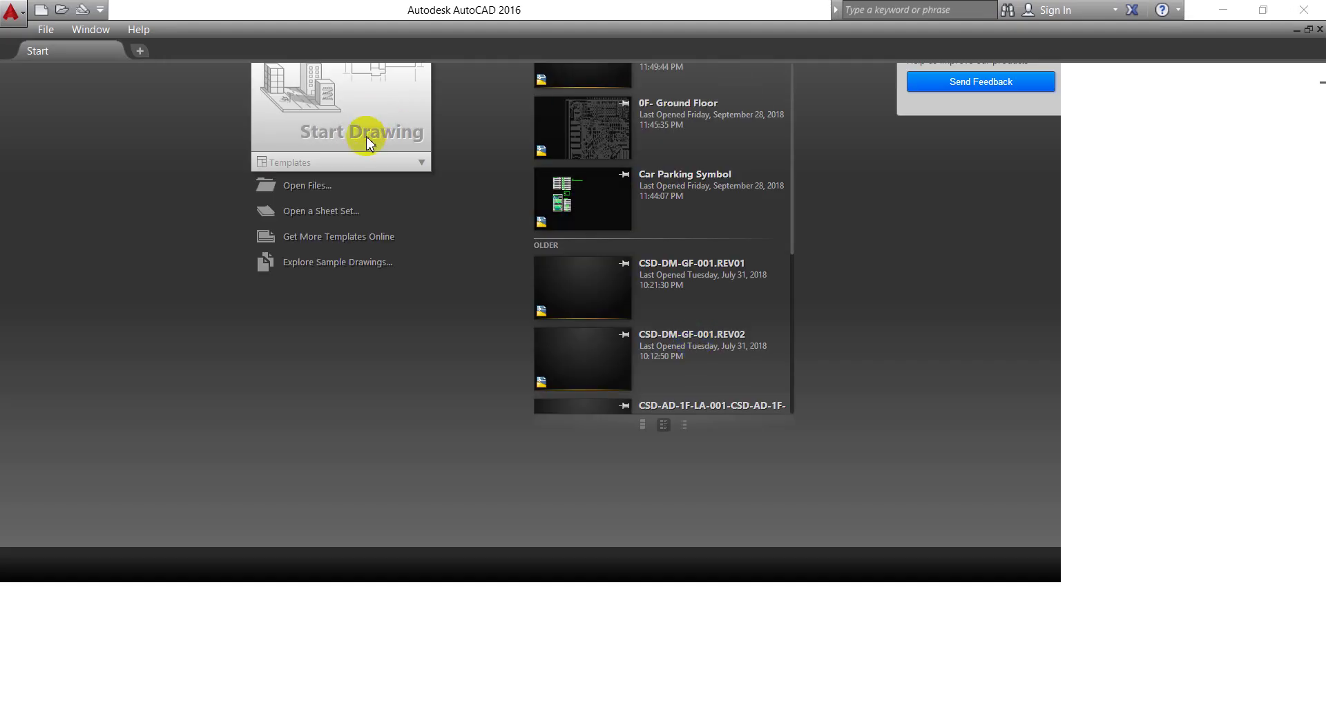
Start a new blank drawing, turn the grid off with F7, and enter the CO alias
click(366, 138)
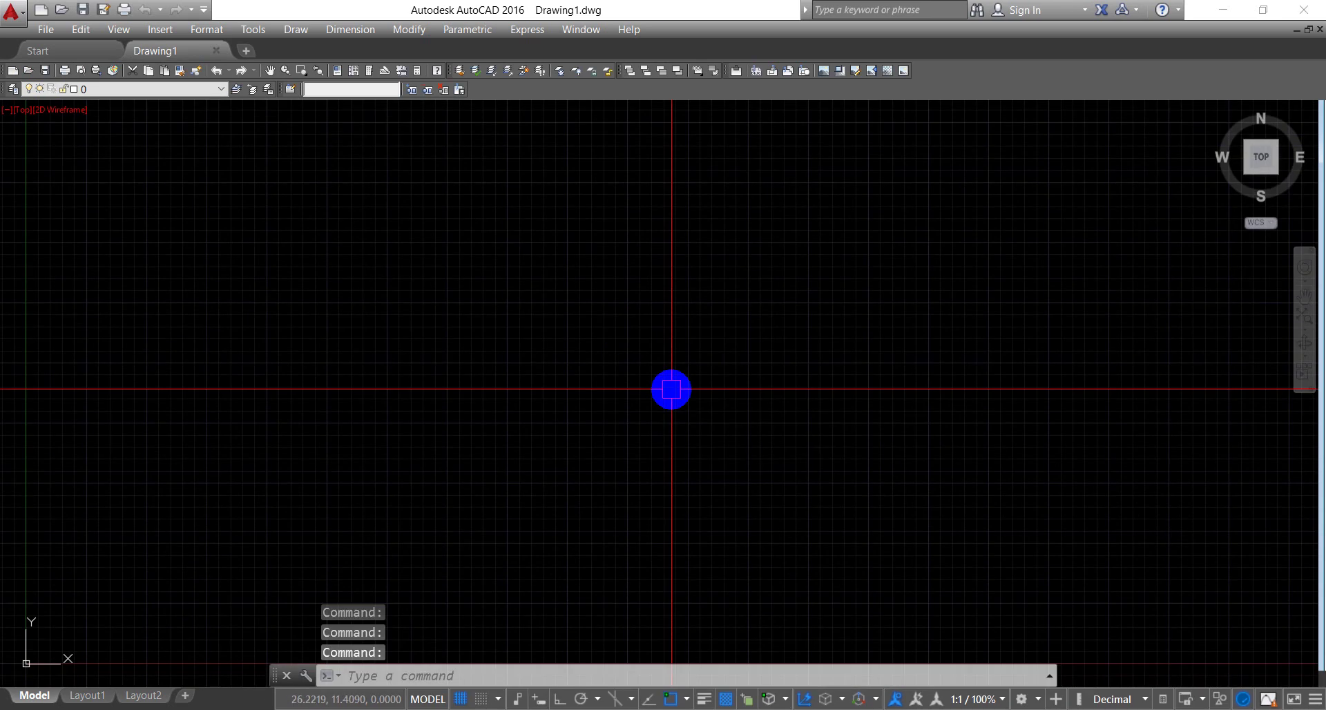
key(F7)
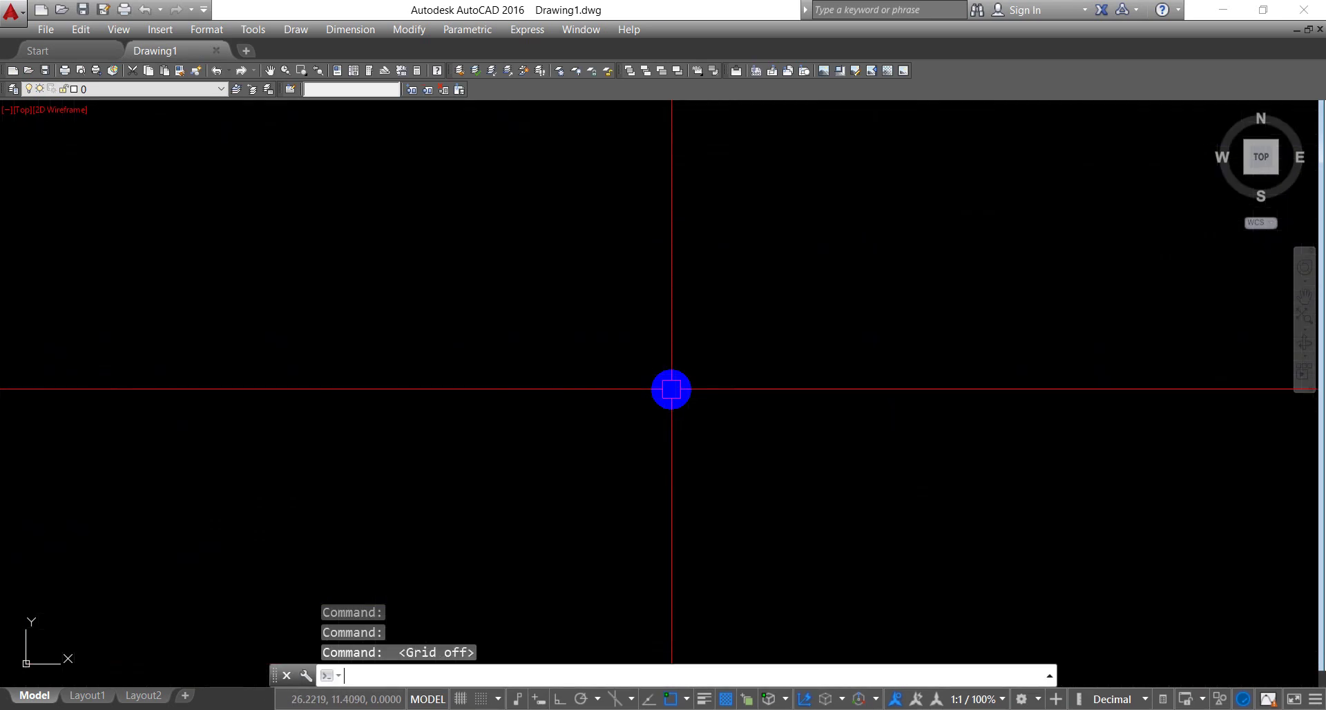
text(c)
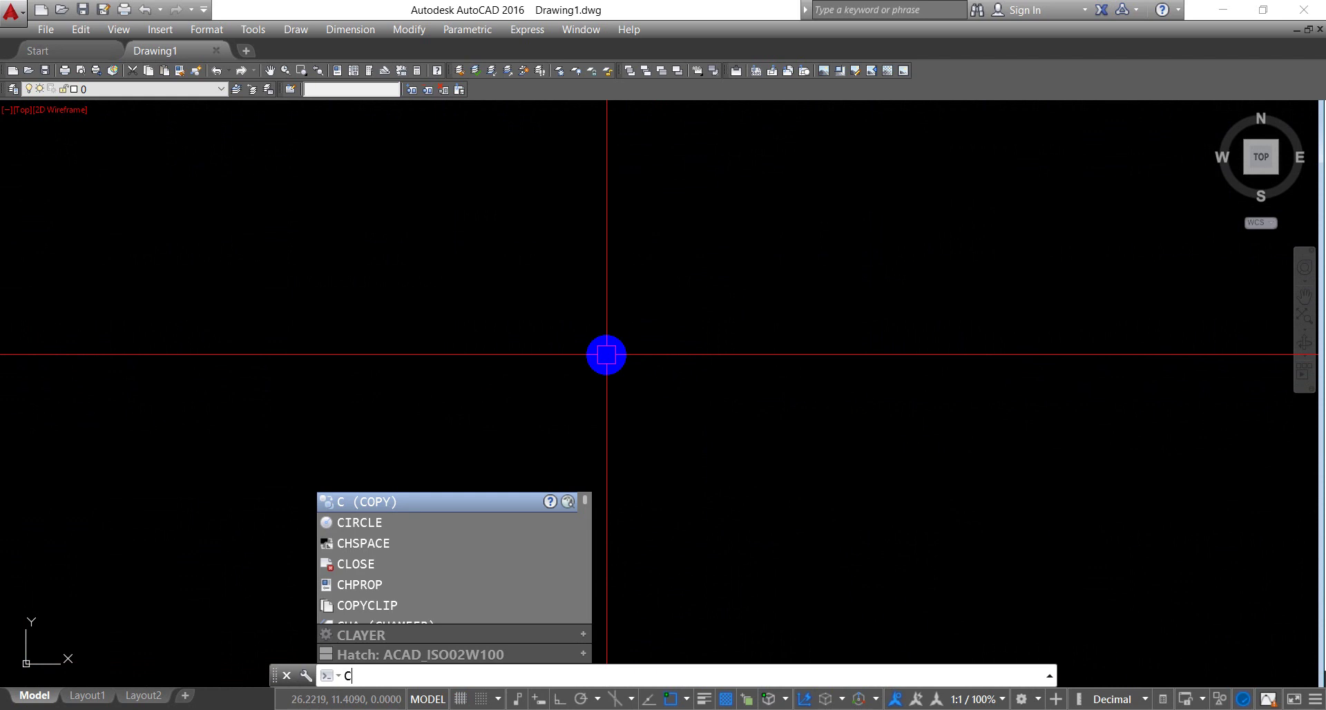
text(o)
Draw a circle with the CO alias
key(Return)
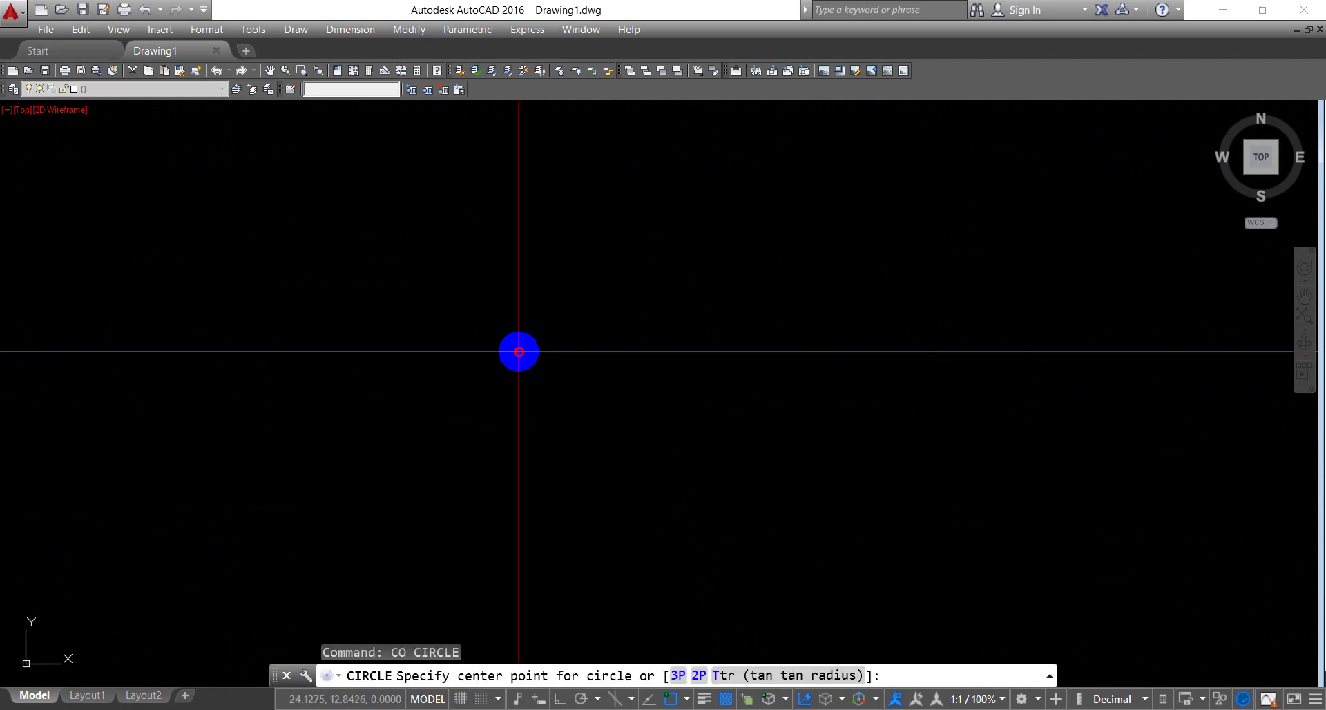
click(518, 351)
click(519, 250)
text(Co)
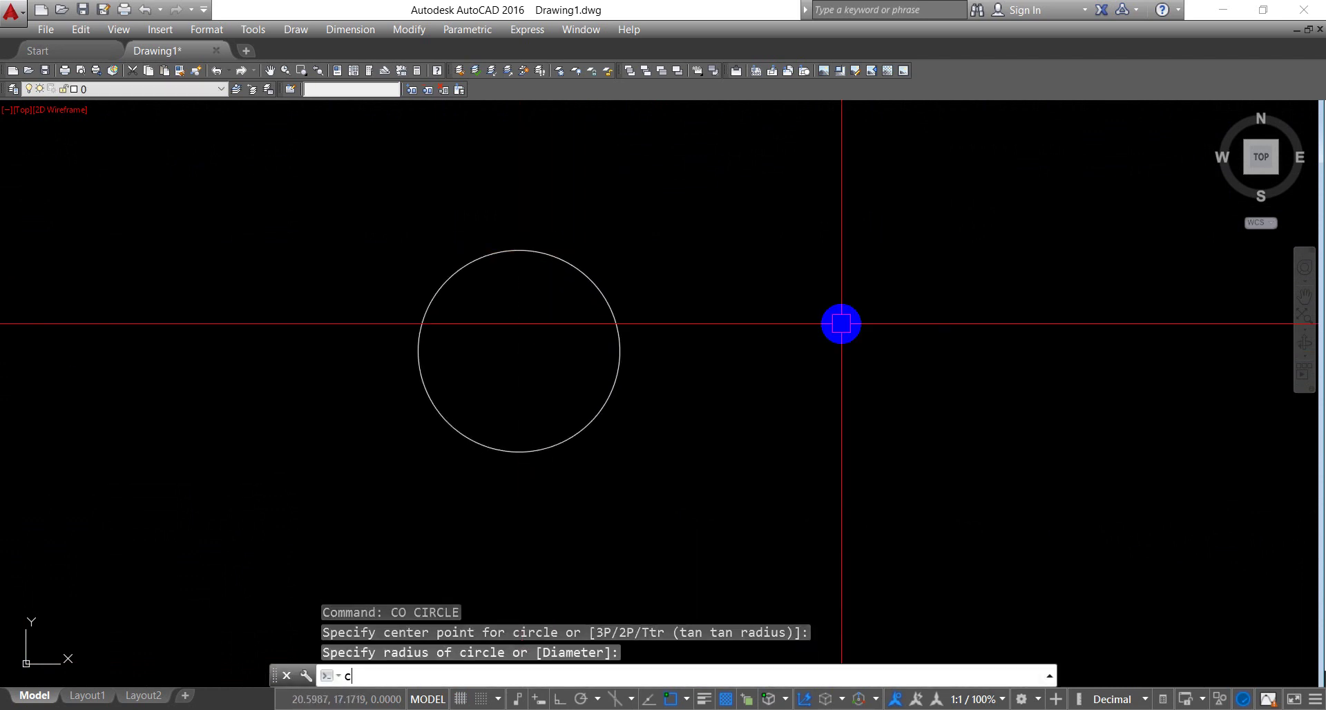
key(Return)
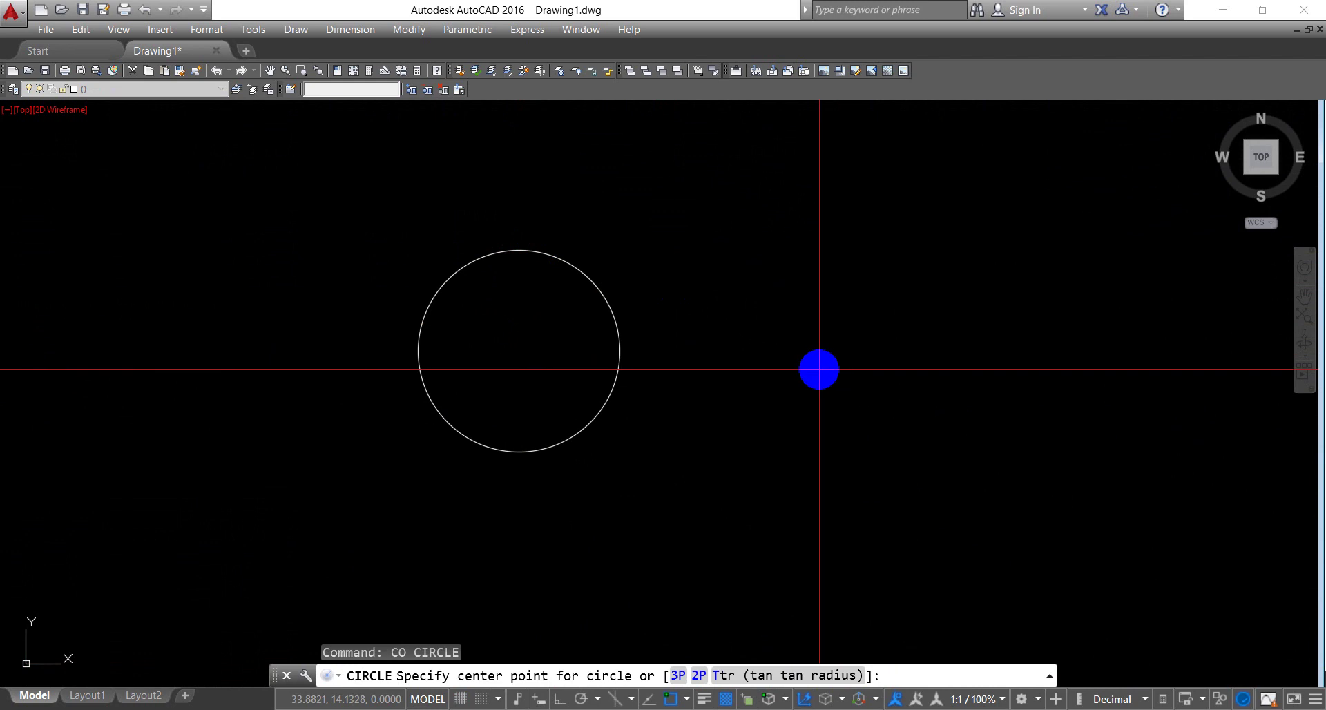
key(Escape)
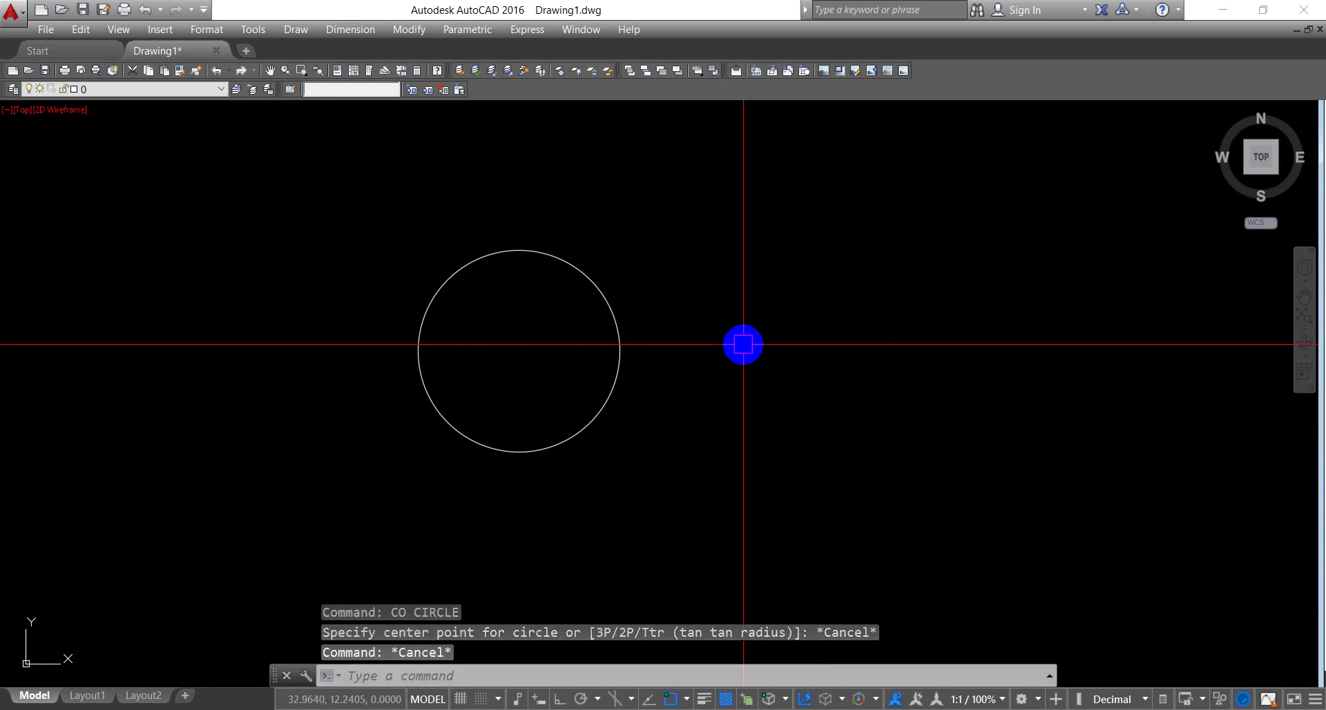
Copy the circle three times in a horizontal row with ortho on, making four circles
text(co)
key(Return)
click(603, 291)
key(Return)
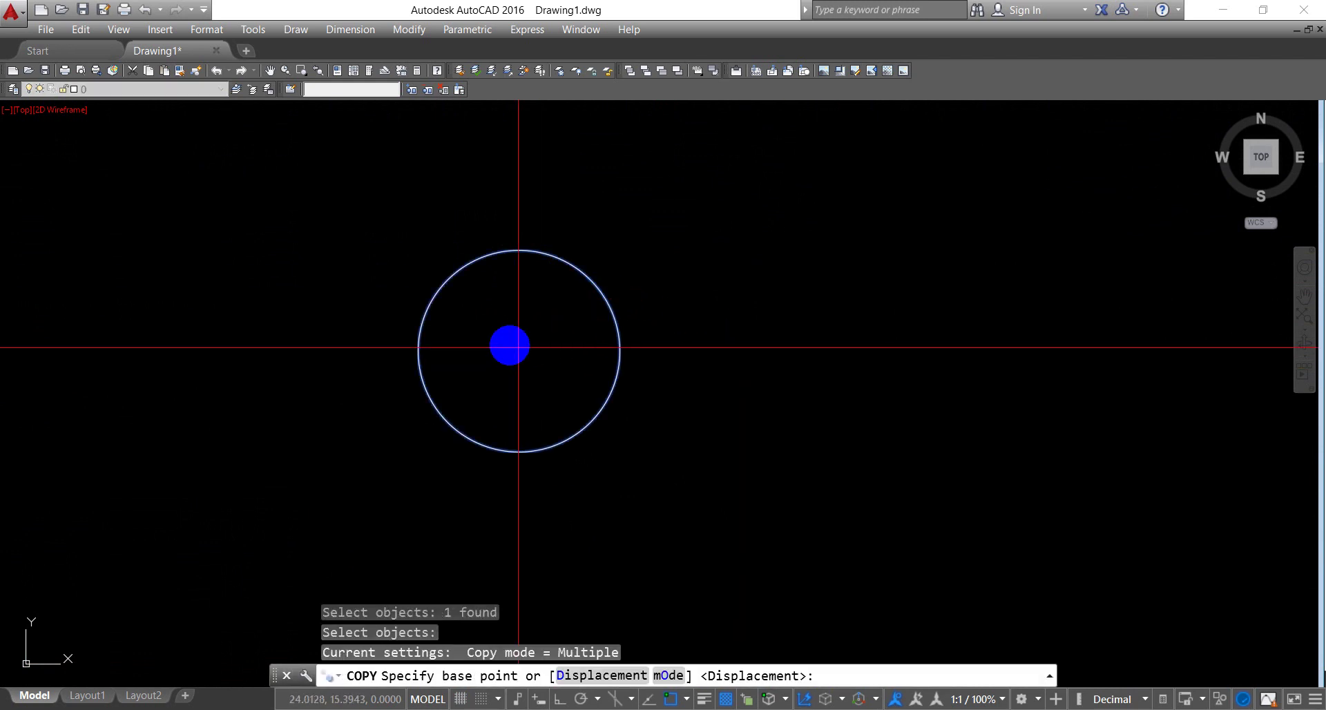
click(518, 351)
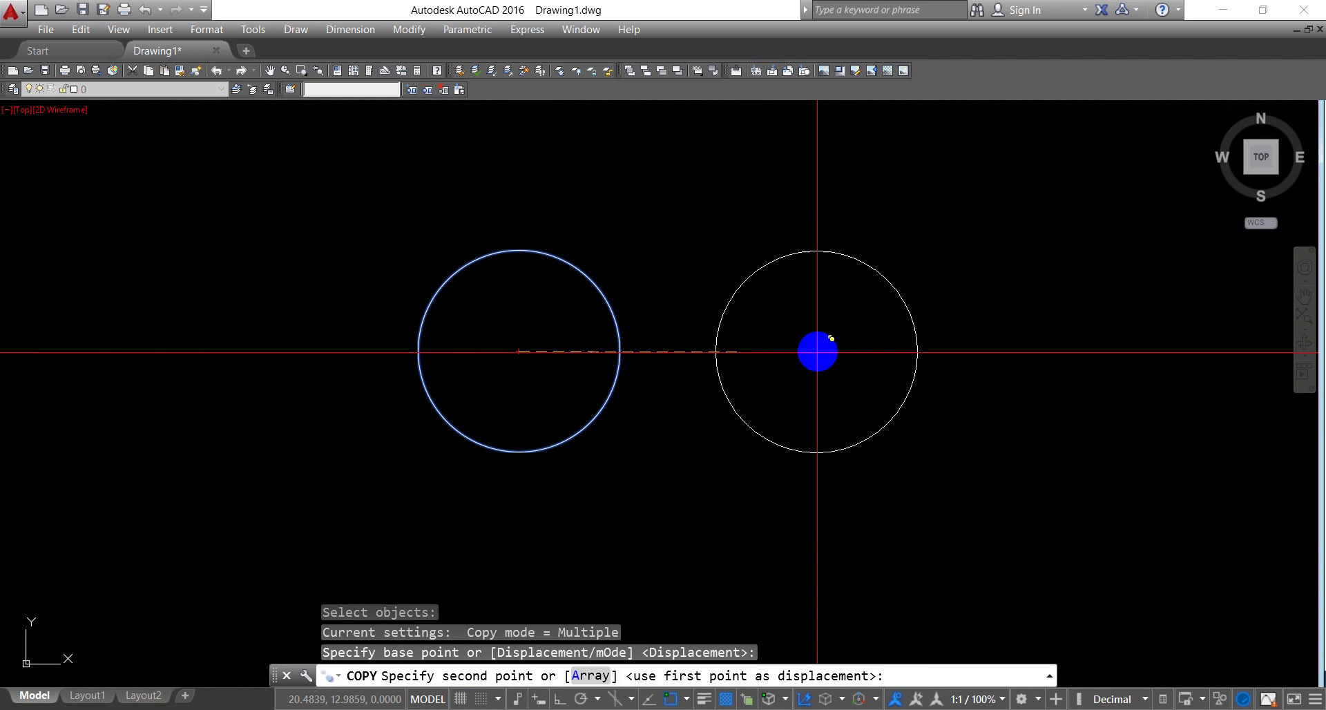
key(F8)
click(831, 330)
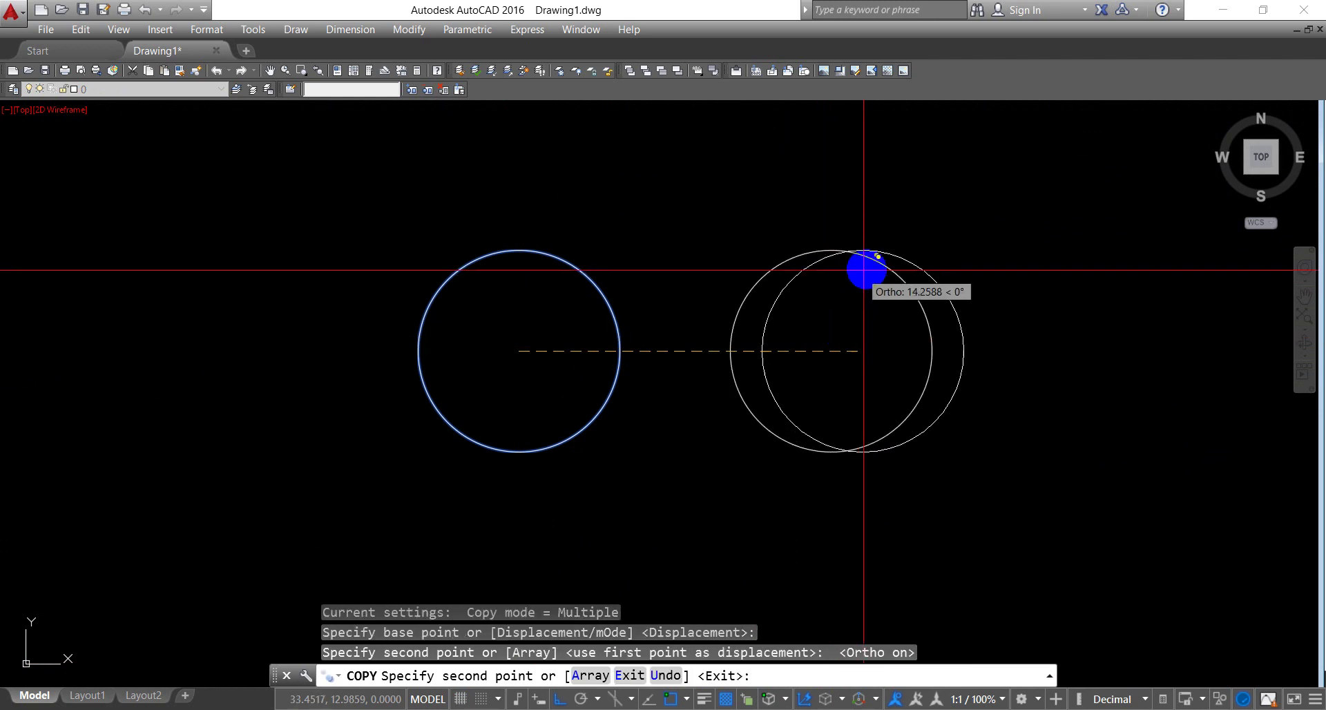
click(1144, 290)
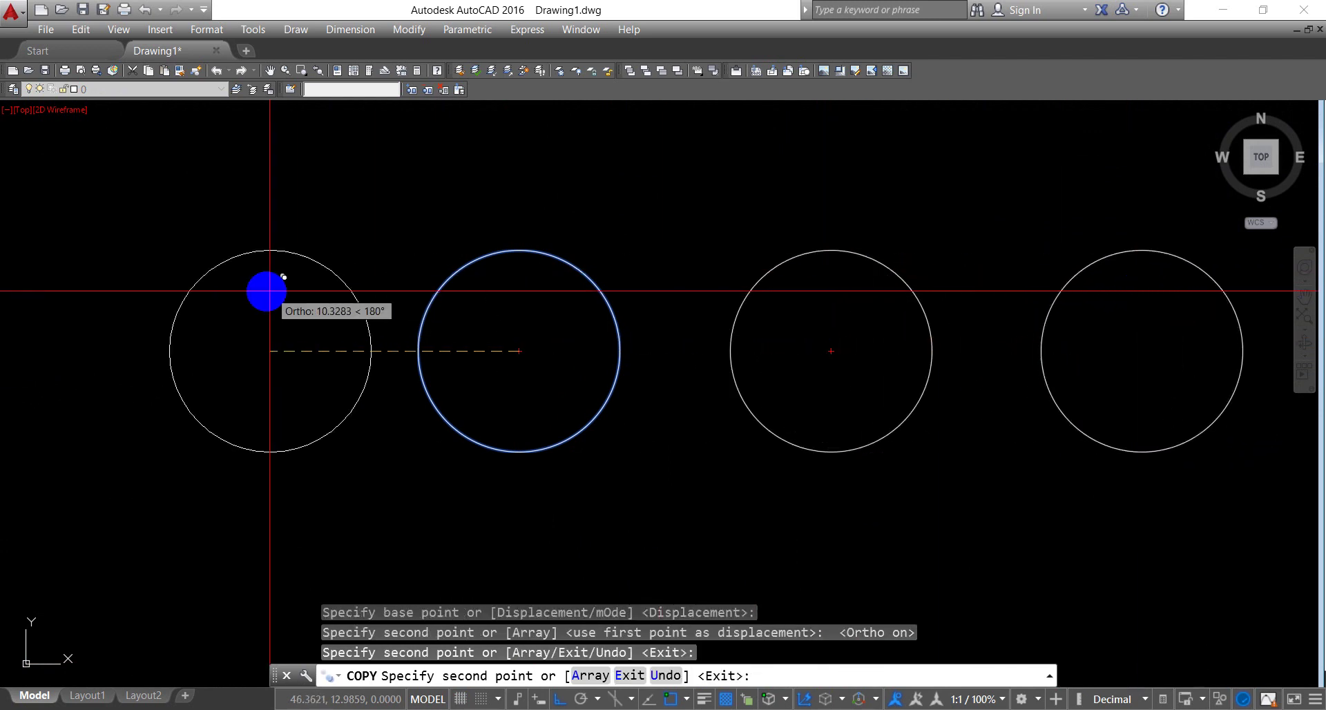
click(255, 287)
key(Escape)
key(Escape)
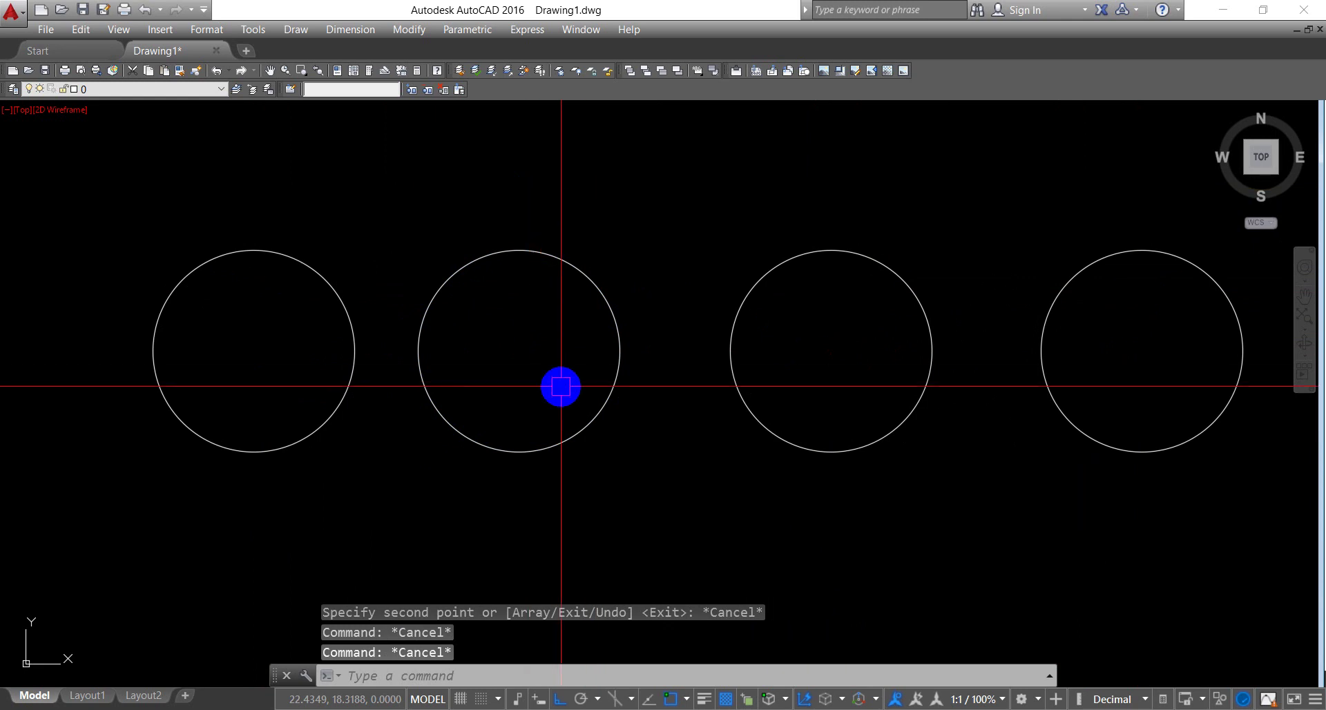
scroll(536, 487, down, 1)
Draw a larger circle below the row of four using the COOL123 alias
middle_drag(586, 466, 609, 414)
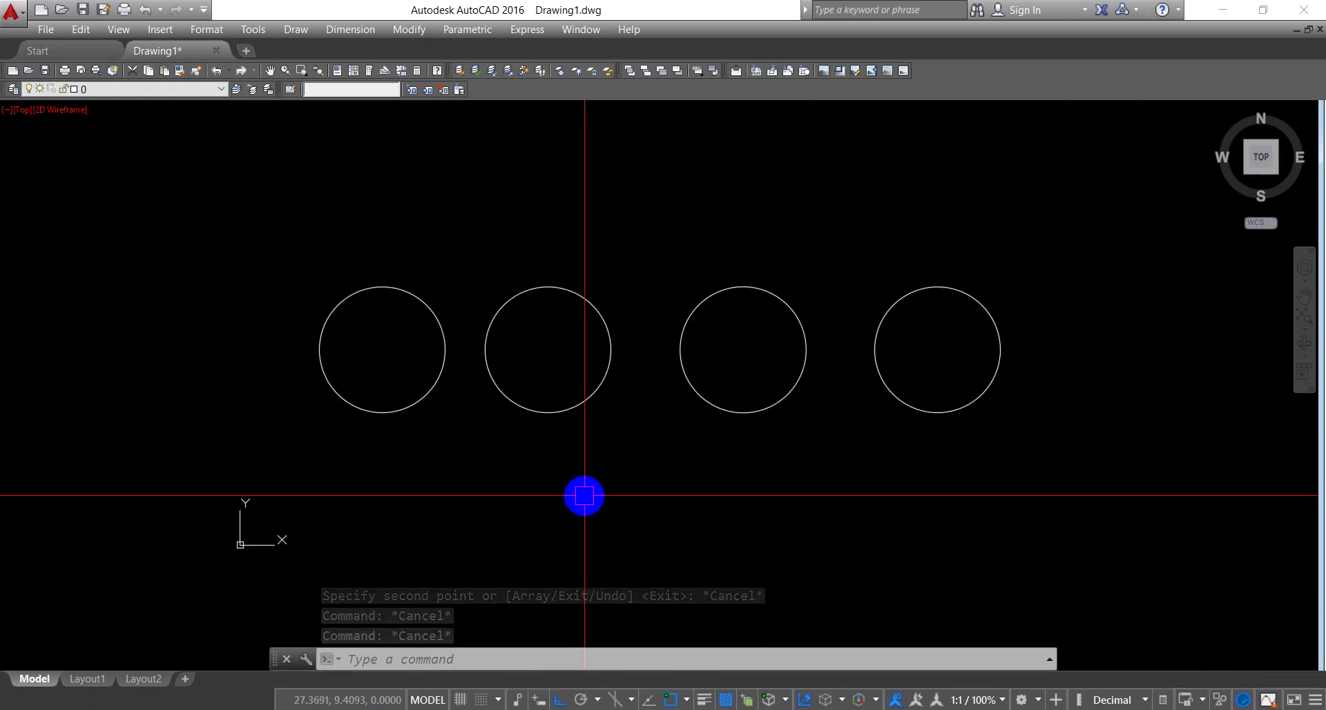
text(coo)
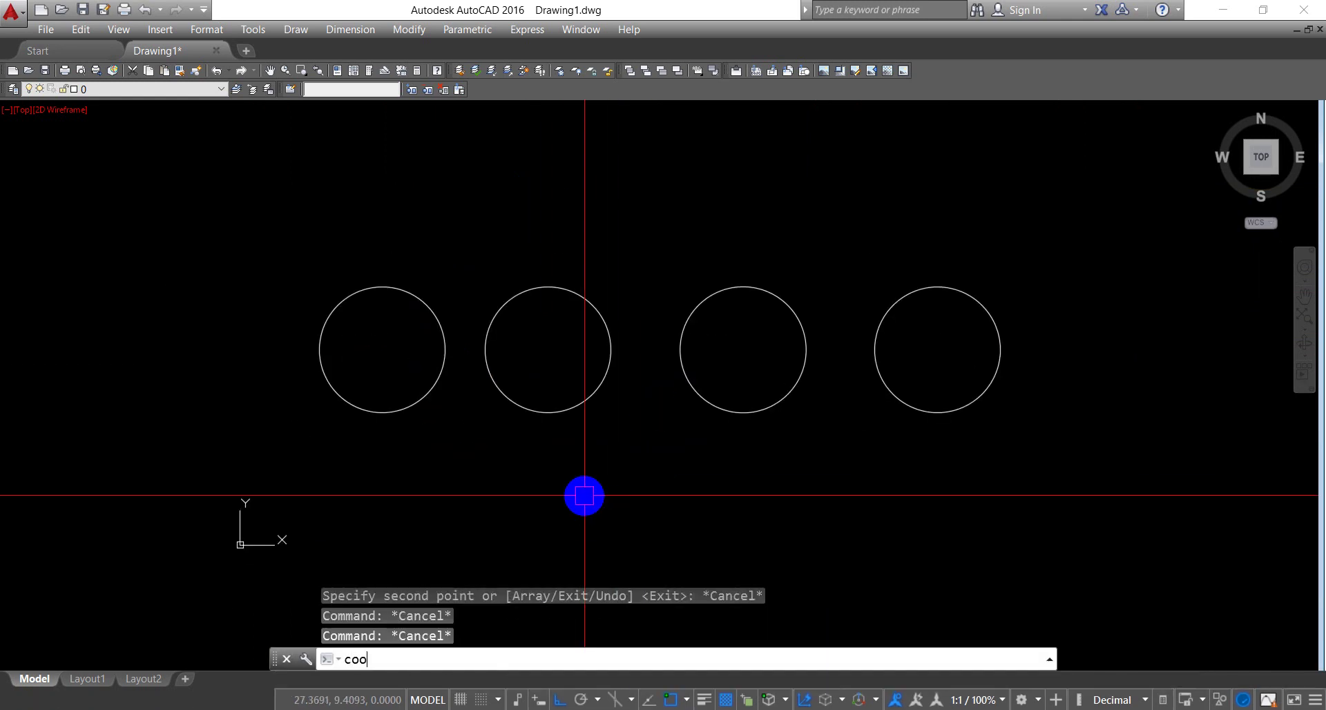
text(l123)
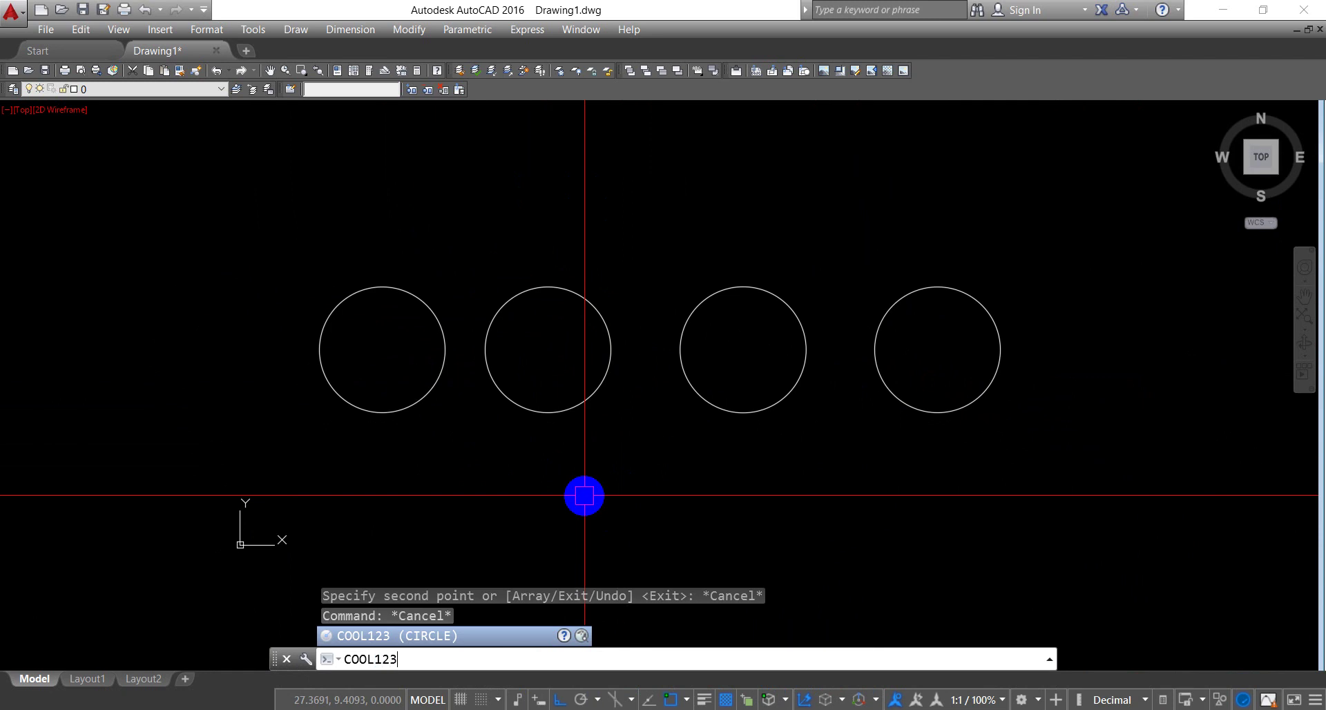
key(Return)
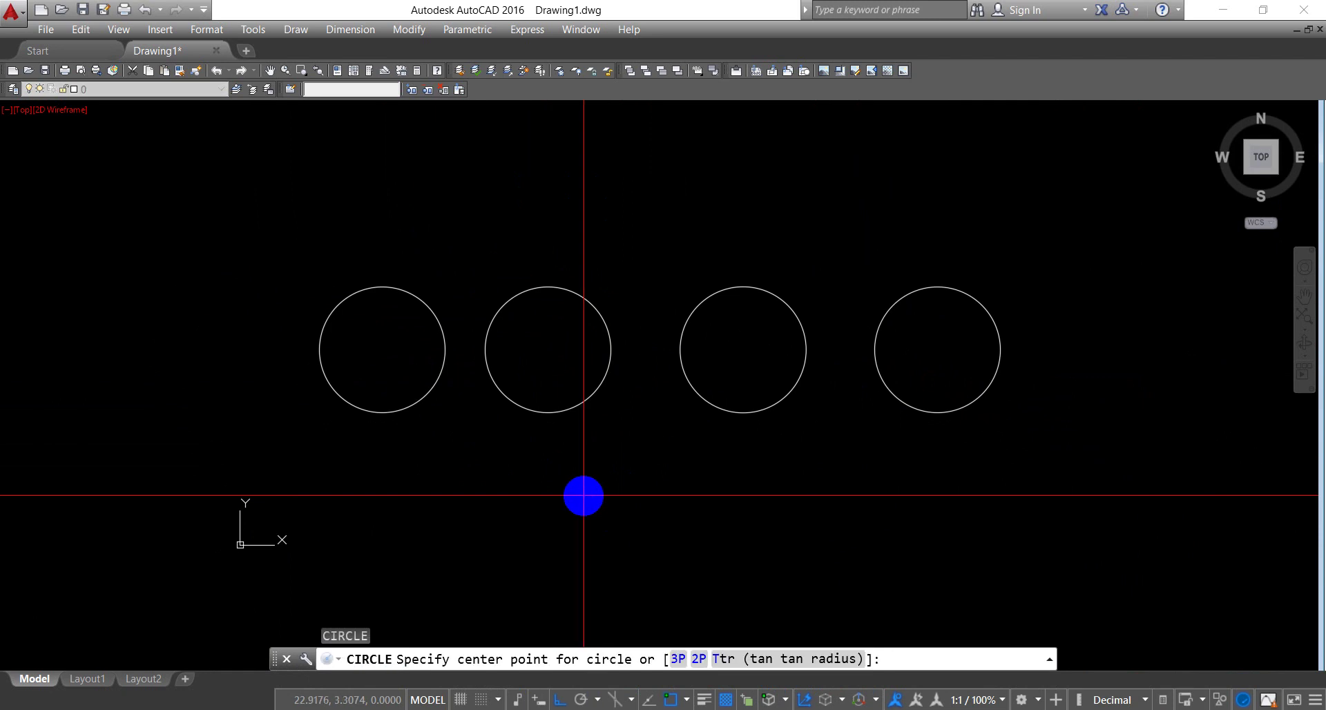
click(585, 495)
click(660, 427)
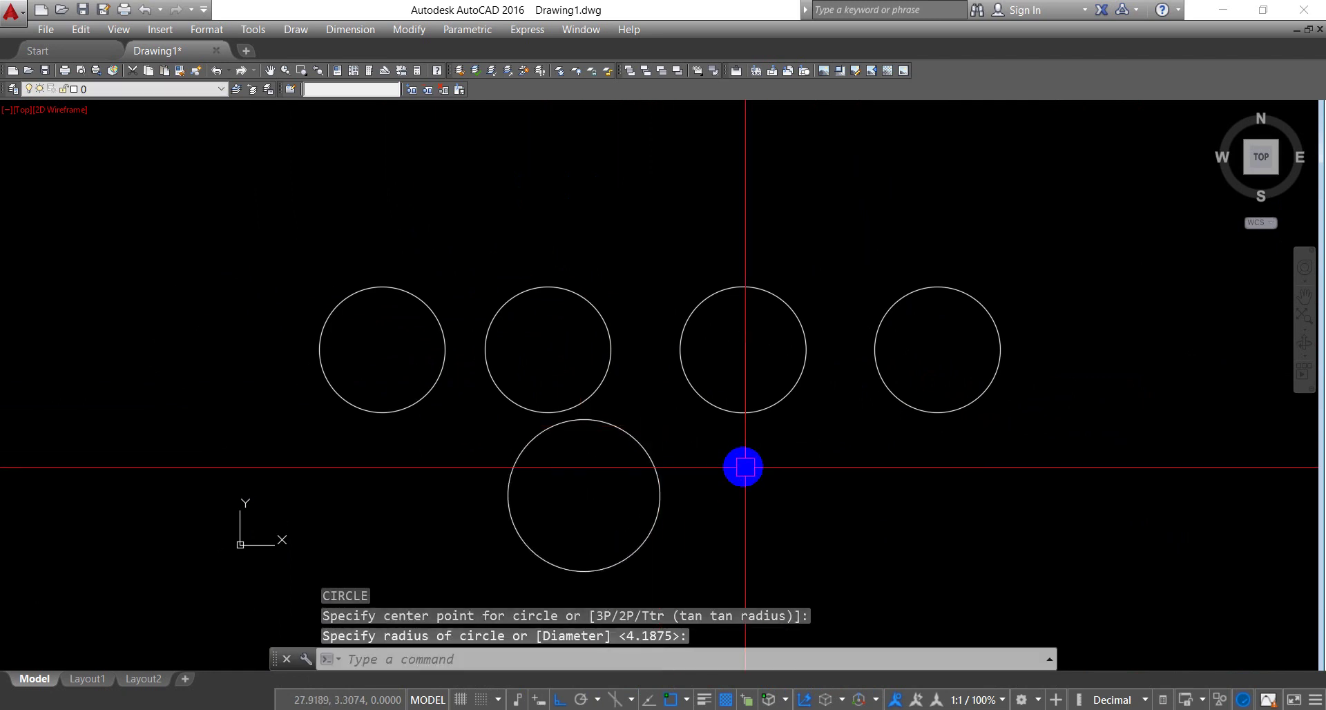